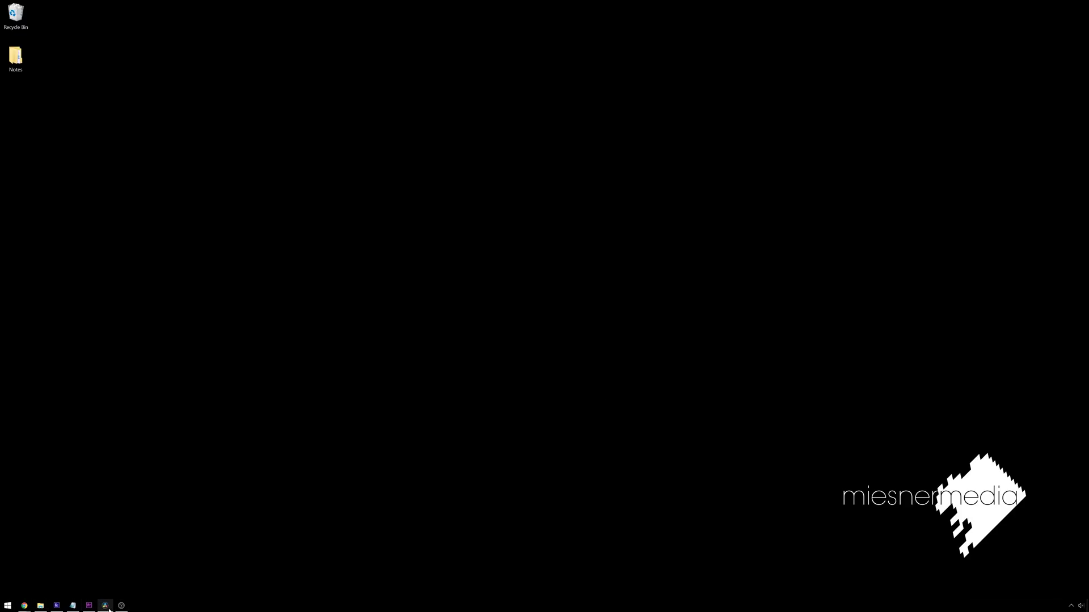
- Select FlyEyes_01.mov in the Media Pool and drop it after the other clips on Video 1
click(108, 608)
click(585, 495)
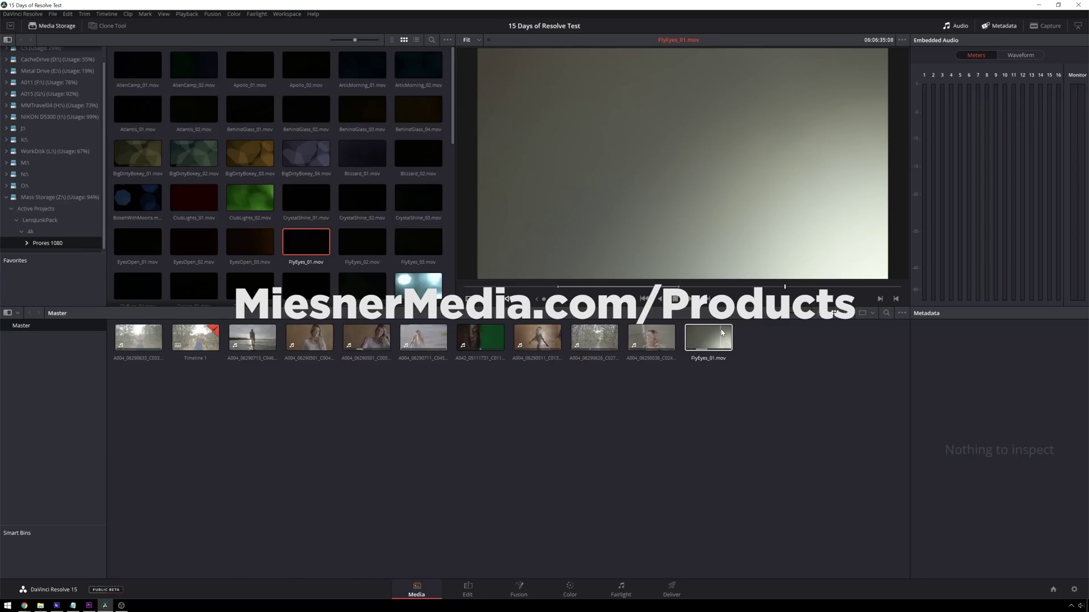
click(722, 332)
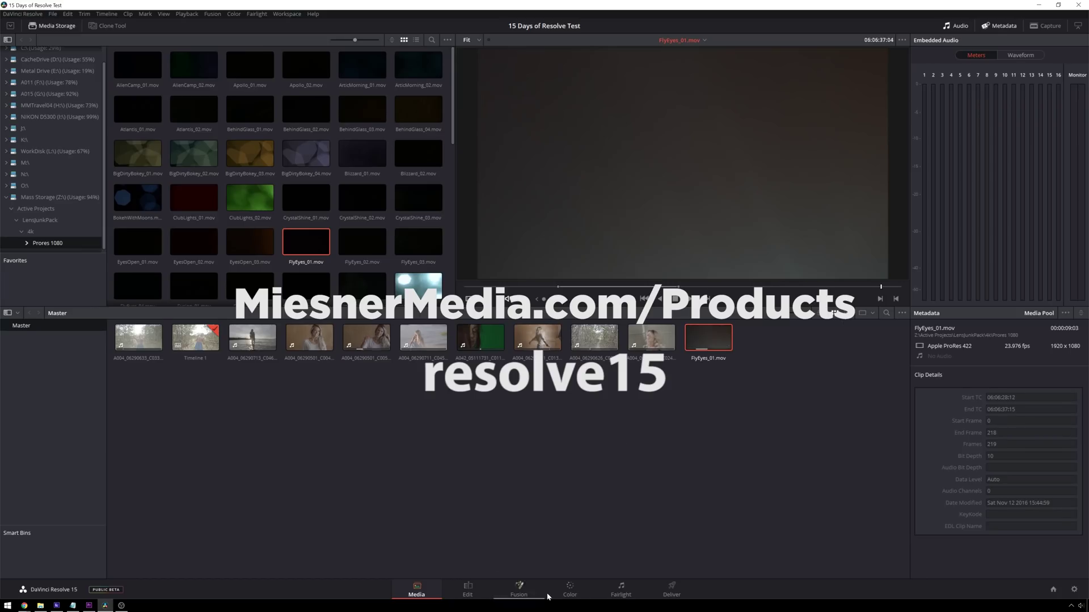
click(468, 591)
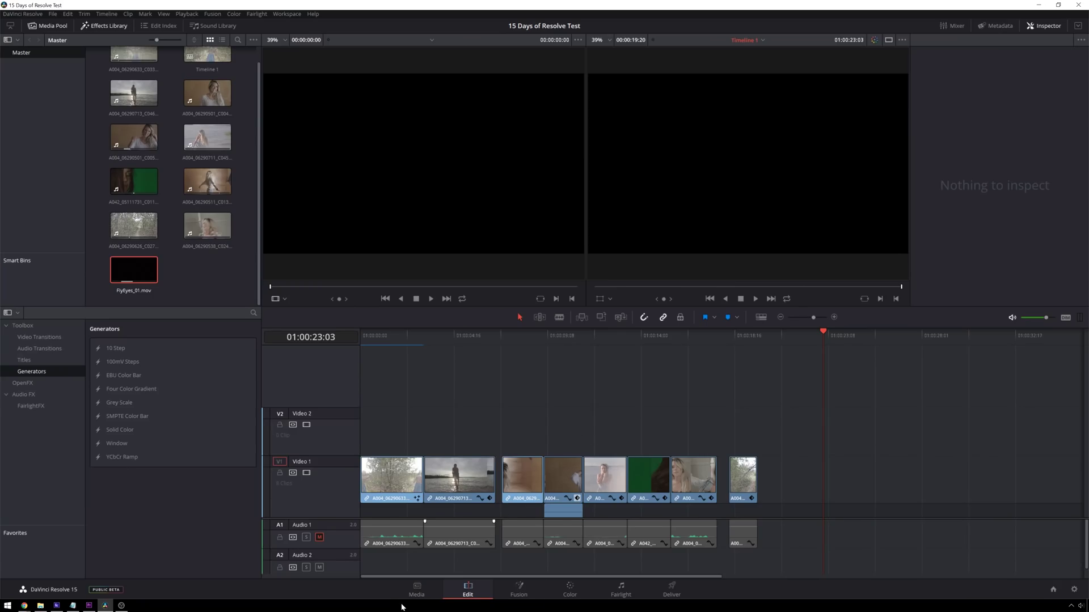
drag(133, 270, 818, 442)
drag(816, 335, 797, 369)
click(839, 478)
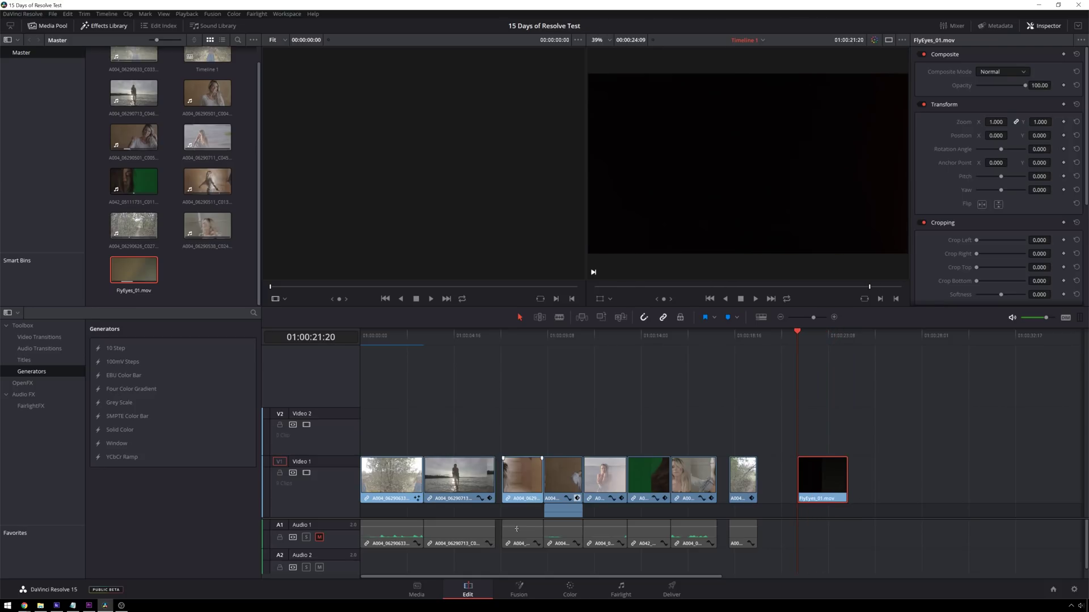
- Open FlyEyes in Fusion without the Spline panel, spread MediaIn1 left and MediaOut1 right, and scrub to frame 57
click(520, 593)
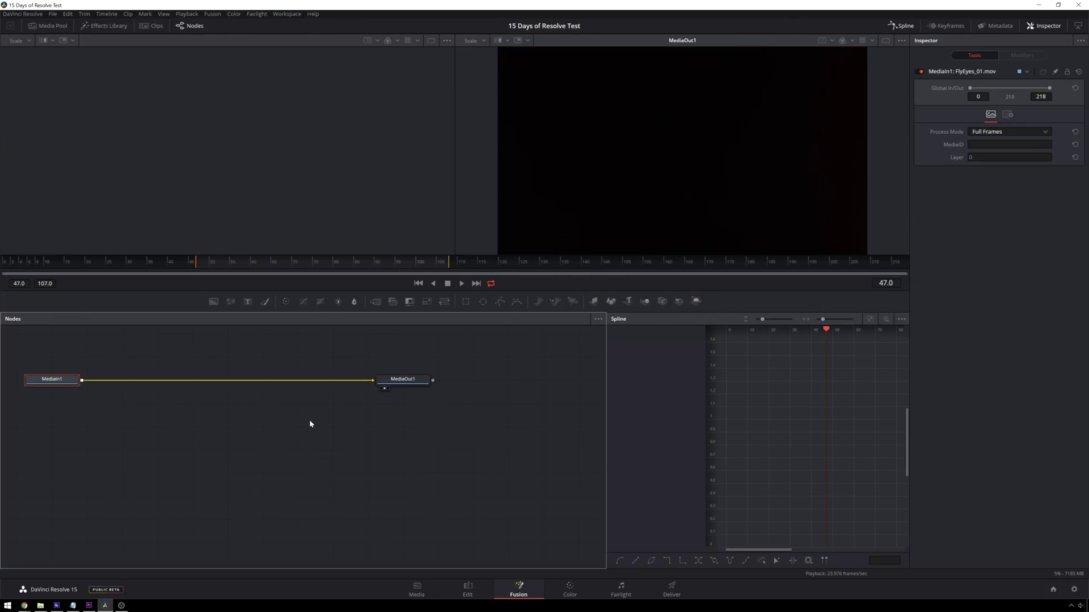
click(900, 25)
drag(442, 467, 216, 409)
click(363, 502)
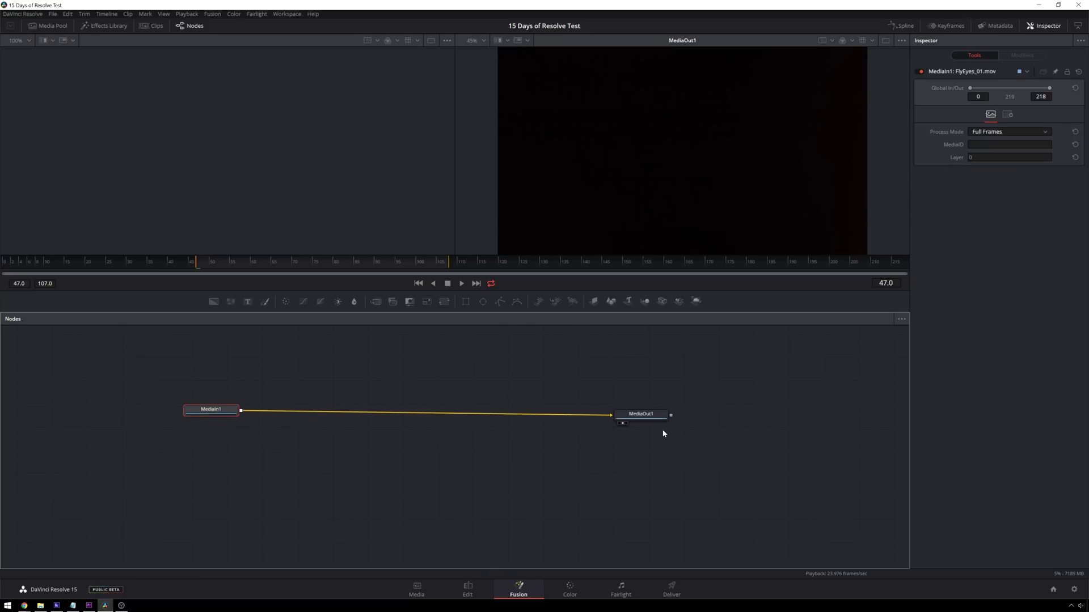
click(651, 416)
drag(652, 417, 736, 415)
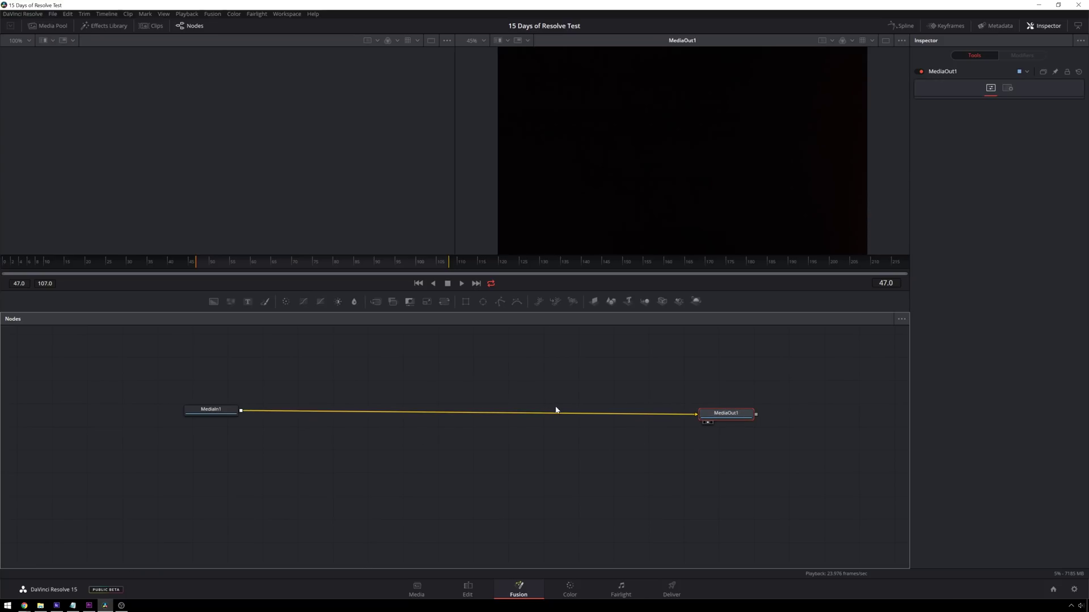
click(440, 430)
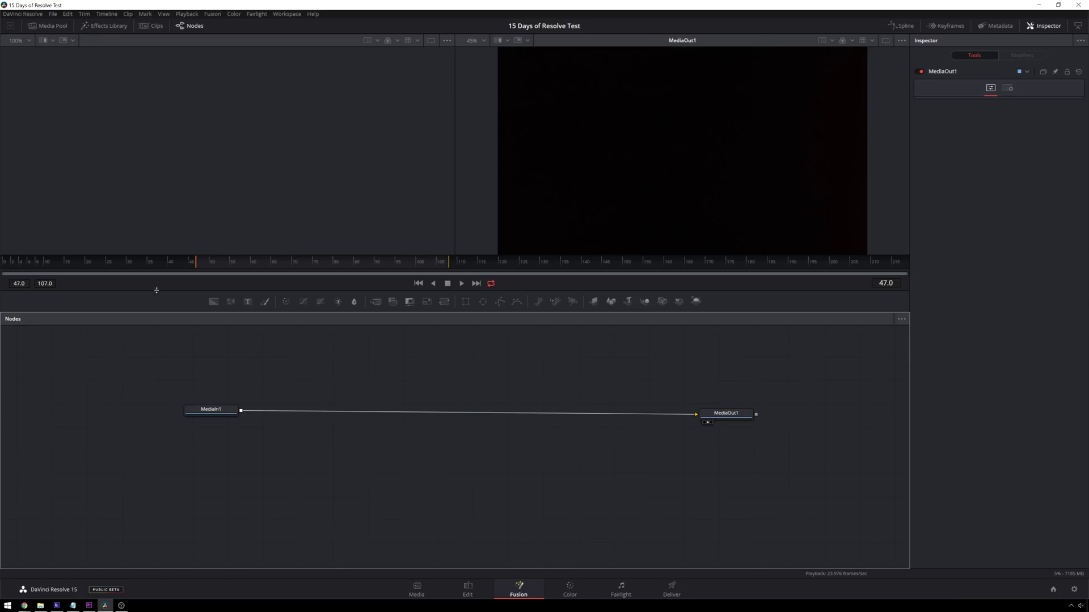
drag(209, 264, 238, 264)
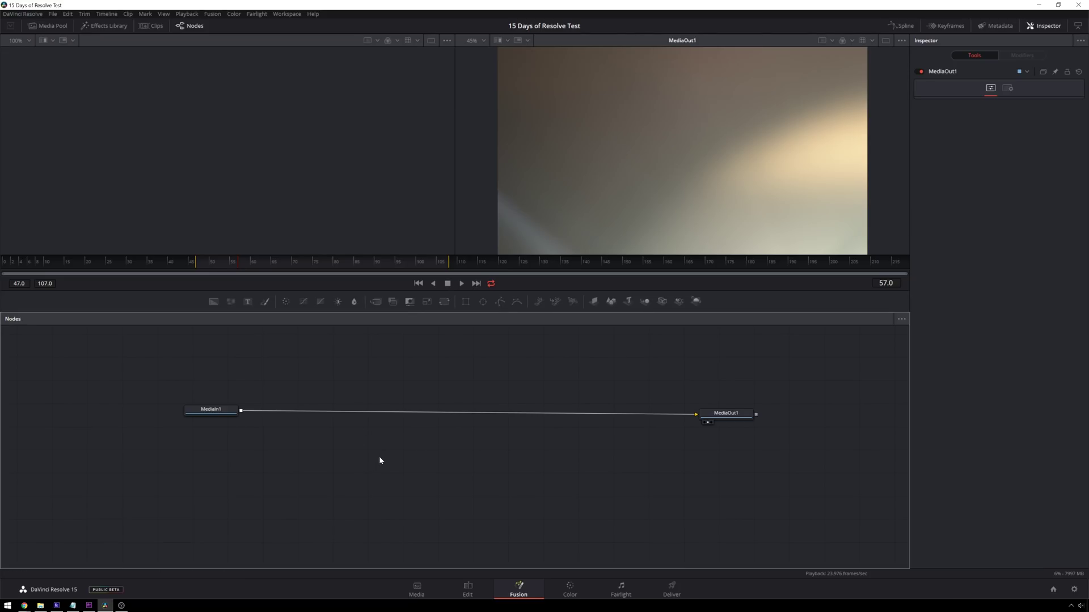
- Add a Text+ node from the node graph's right-click Add Tool menu
right_click(365, 440)
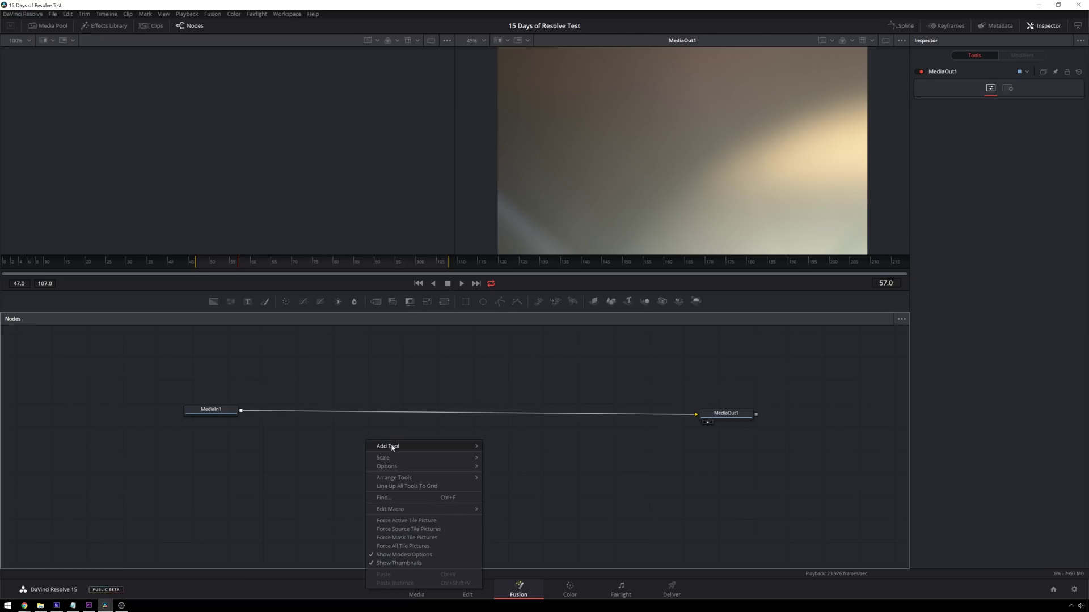
mouse_move(391, 446)
mouse_move(517, 581)
mouse_move(502, 482)
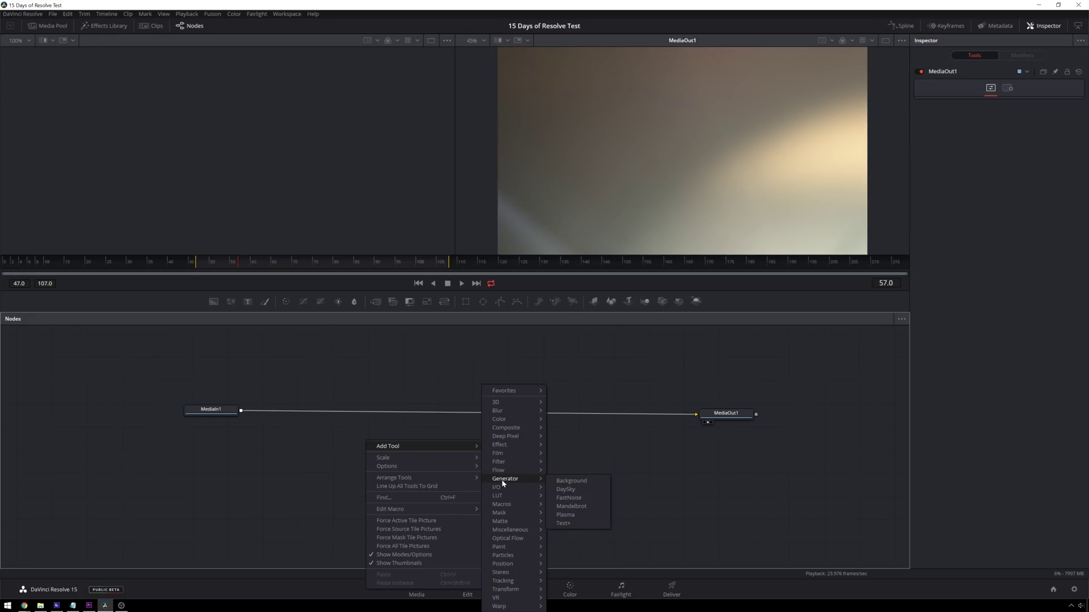
click(574, 524)
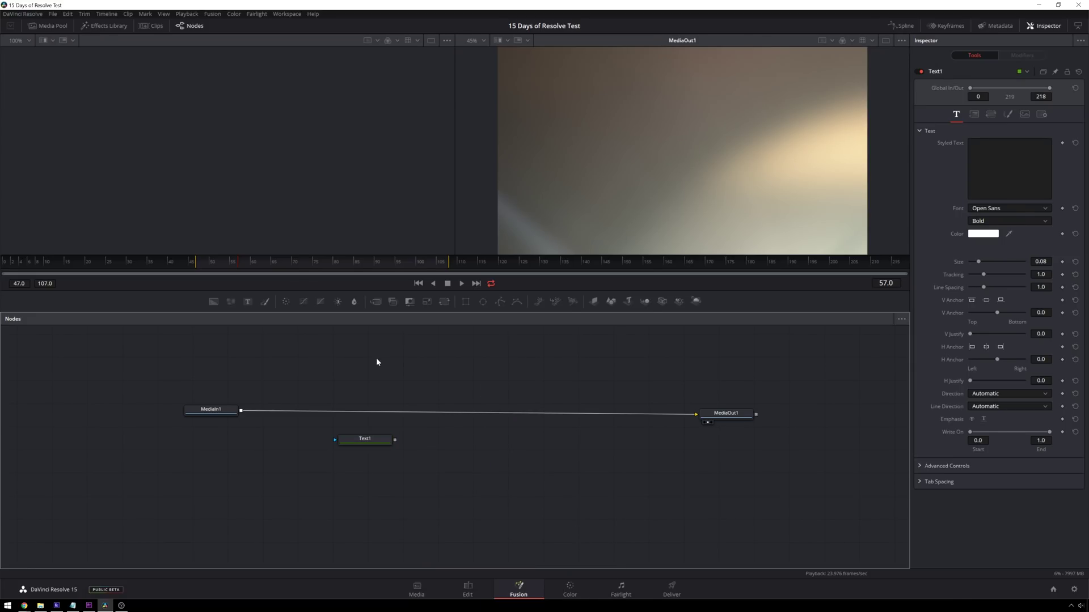
- Browse the Generator tools in the Effects Library, then close it
click(124, 25)
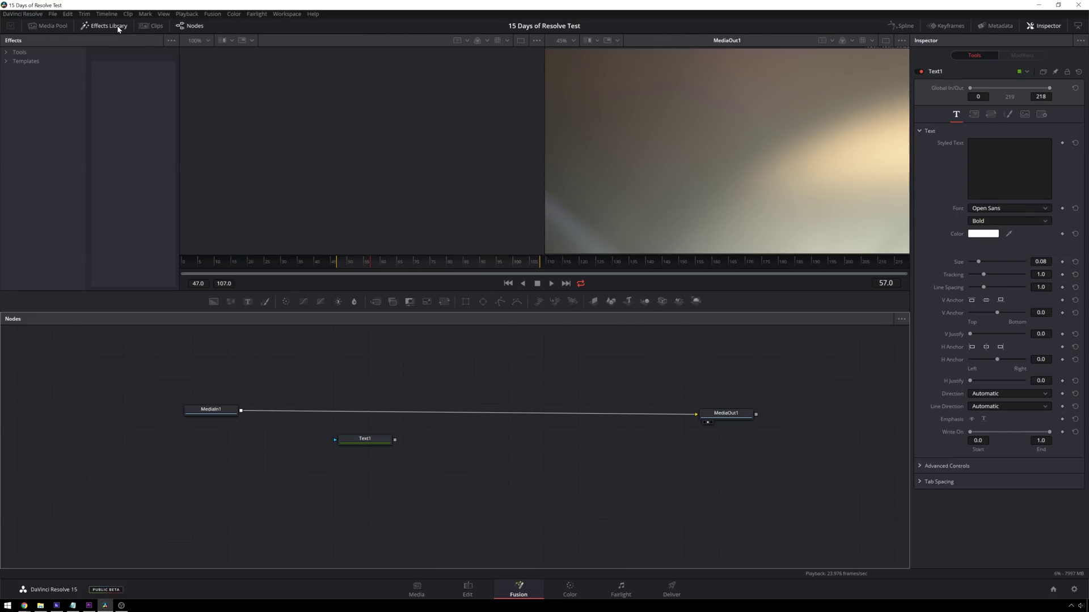
click(7, 52)
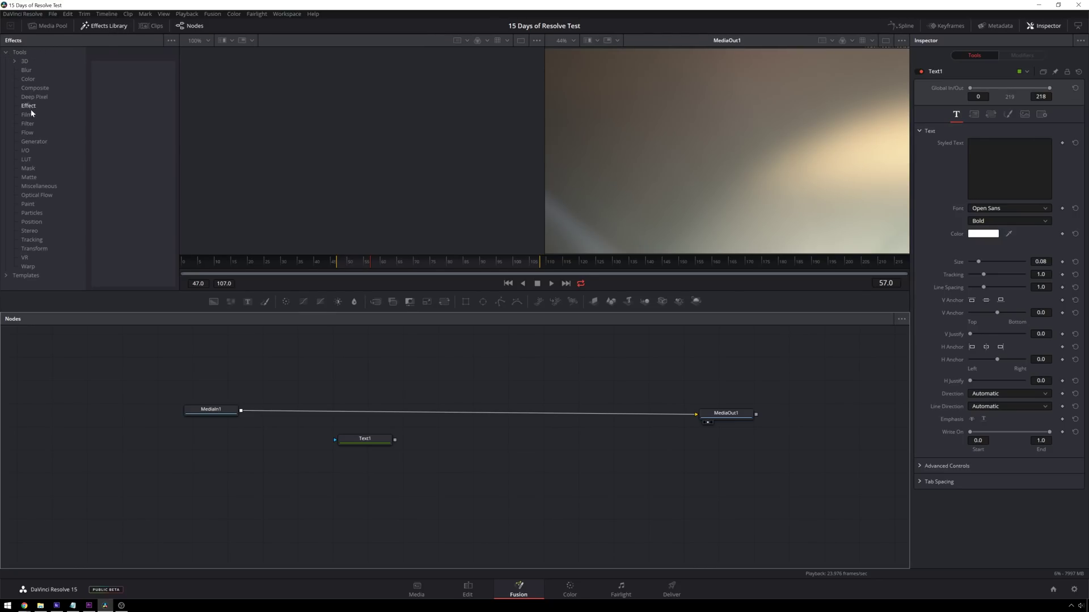
click(34, 142)
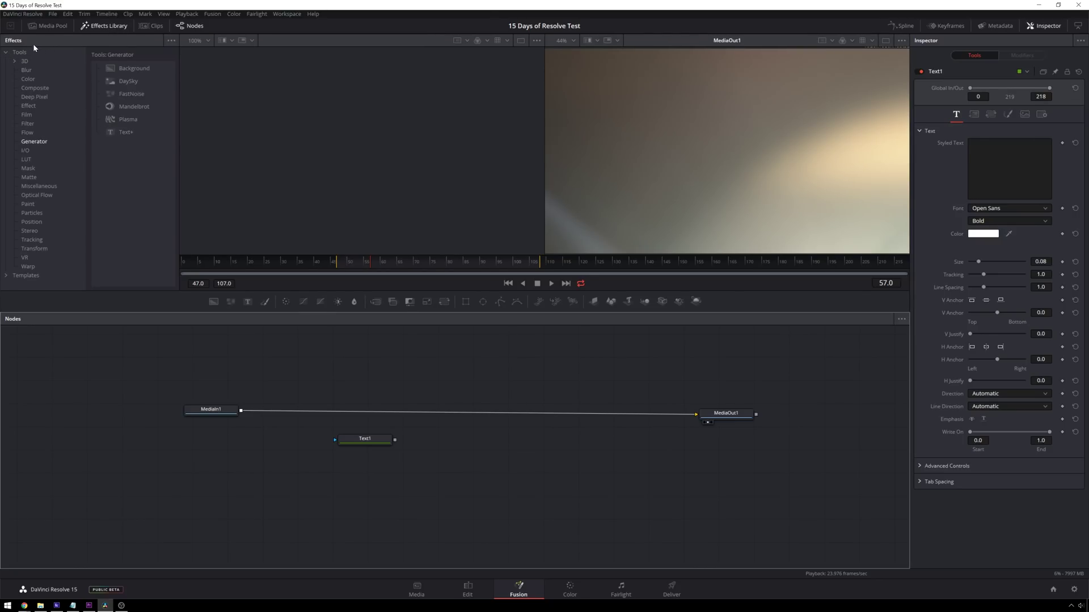
click(121, 26)
- Delete that Text1 node and re-add Text+ through a tool search for 'text'
click(369, 440)
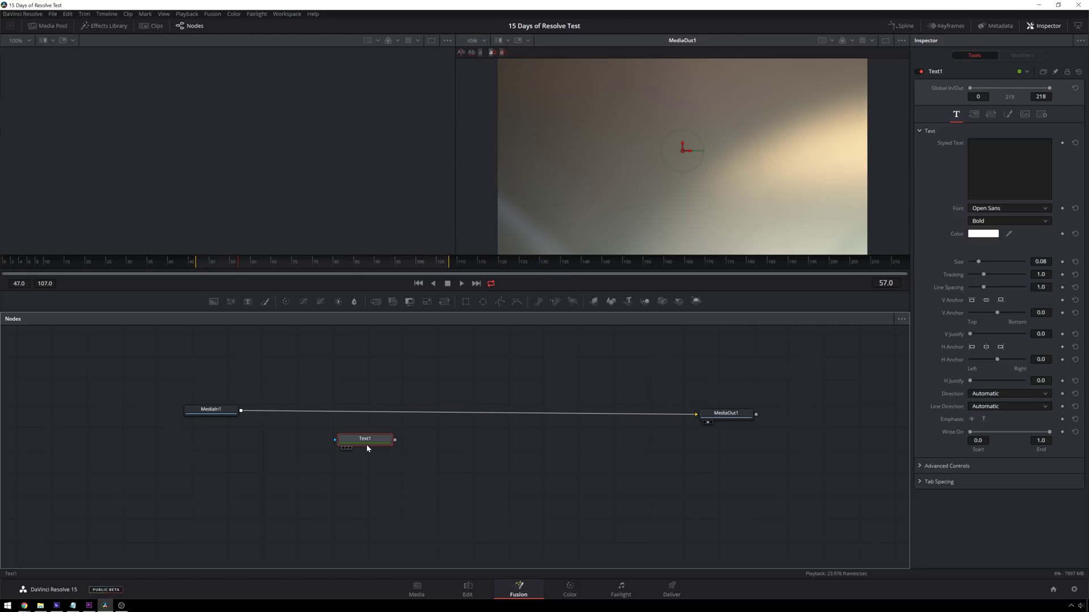
key(Delete)
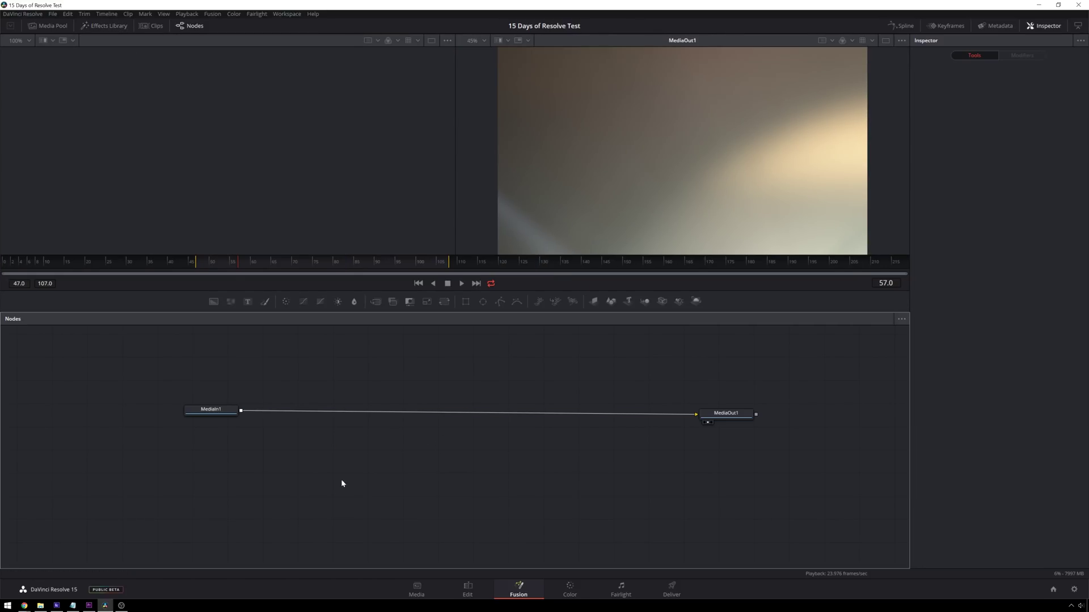
key(ctrl+space)
text(text)
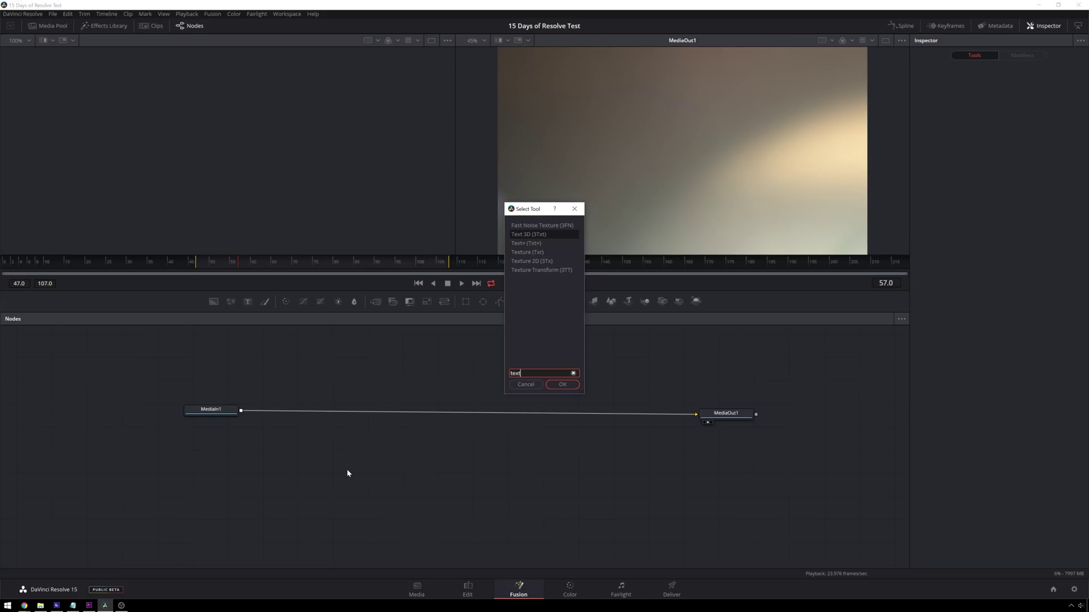
key(Down)
key(Return)
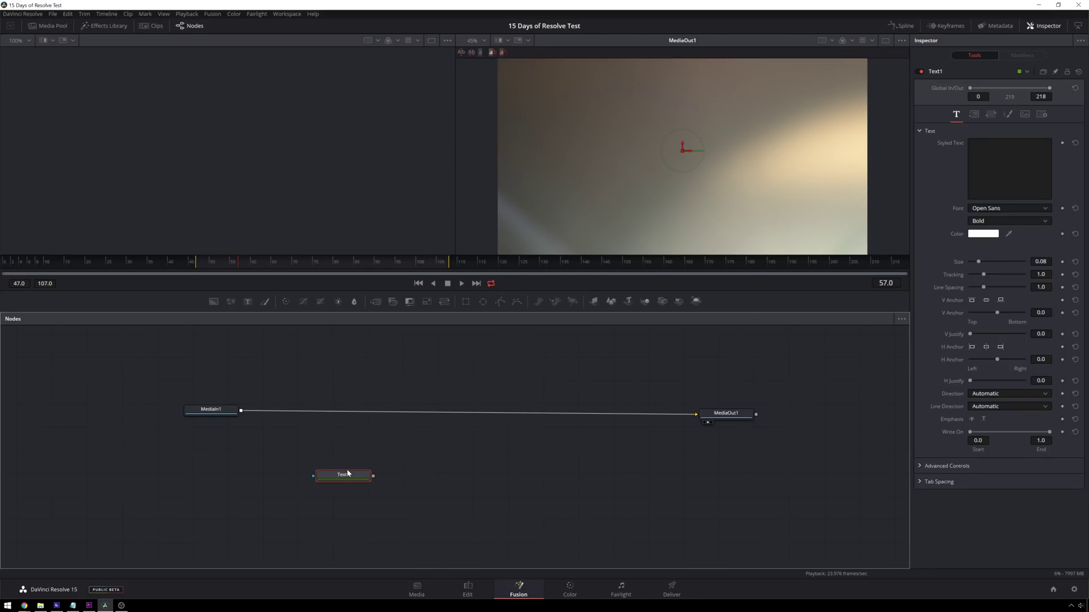
- Rearrange the Text1 and MediaOut1 nodes in the graph
drag(346, 475, 334, 454)
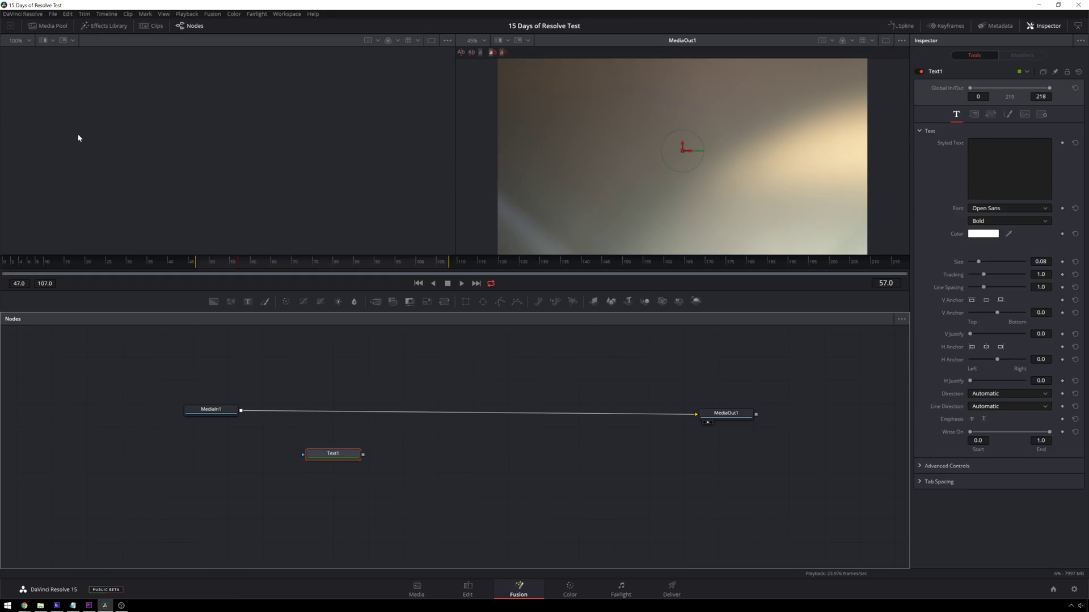
drag(754, 413, 758, 408)
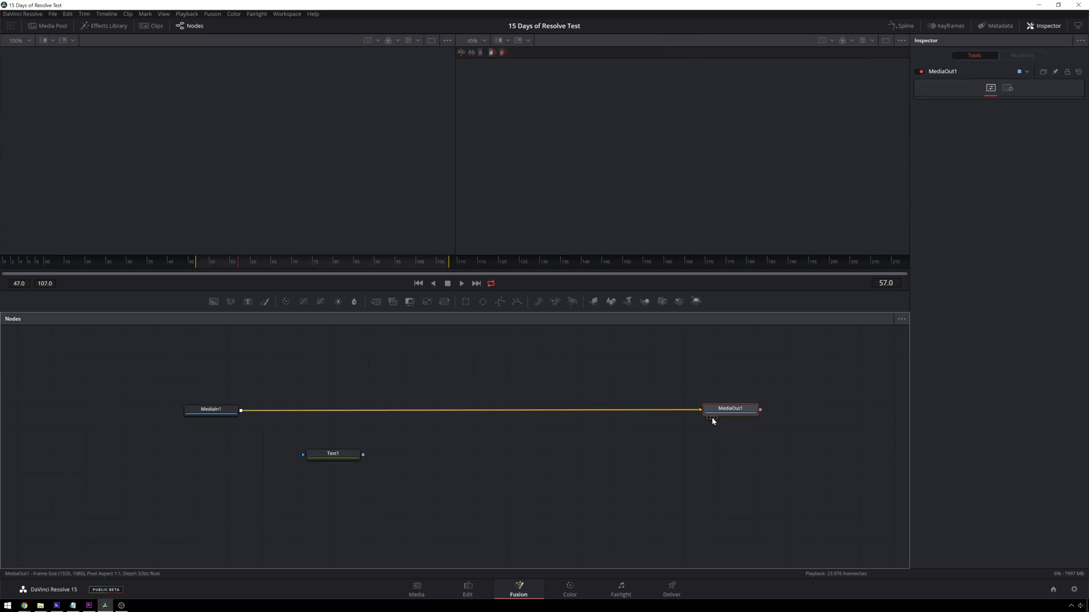
drag(729, 413, 733, 412)
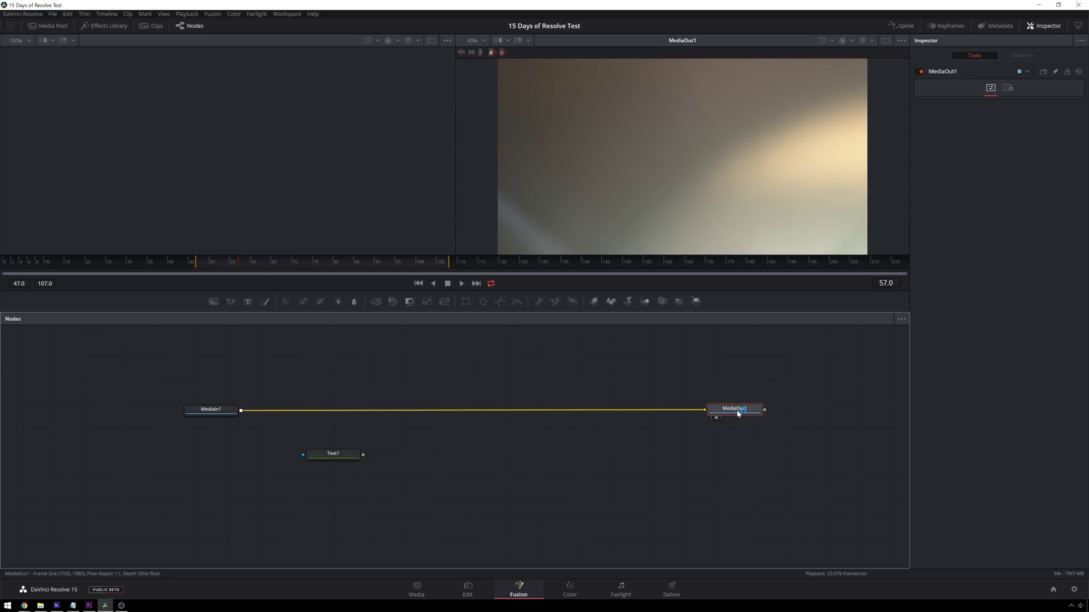
drag(352, 454, 368, 459)
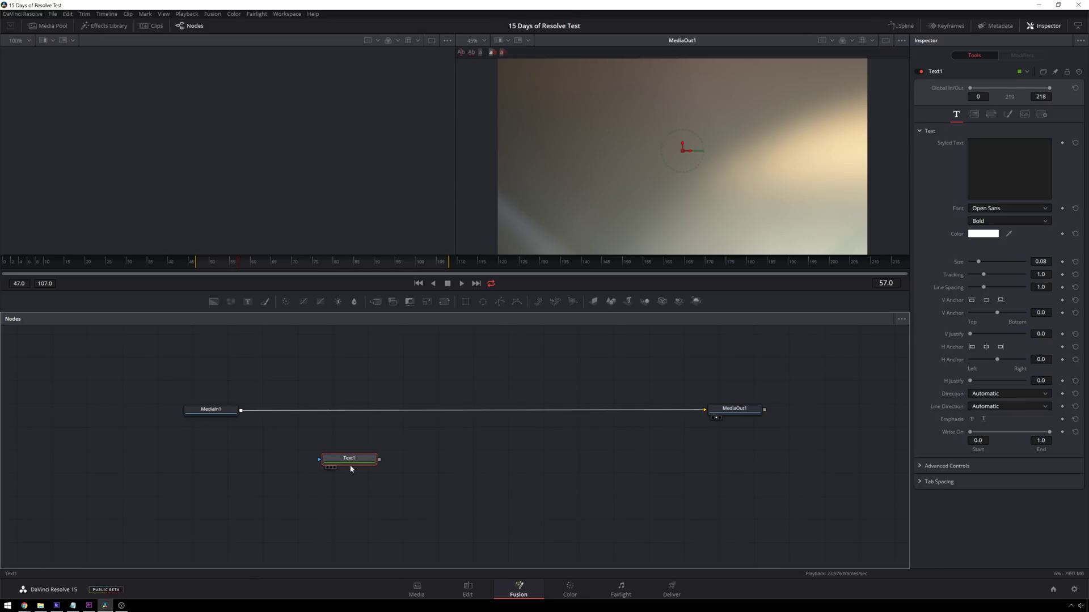
- Show Text1 in the left viewer and MediaOut1 in the right viewer, with Text1 selected
key(1)
key(1)
key(1)
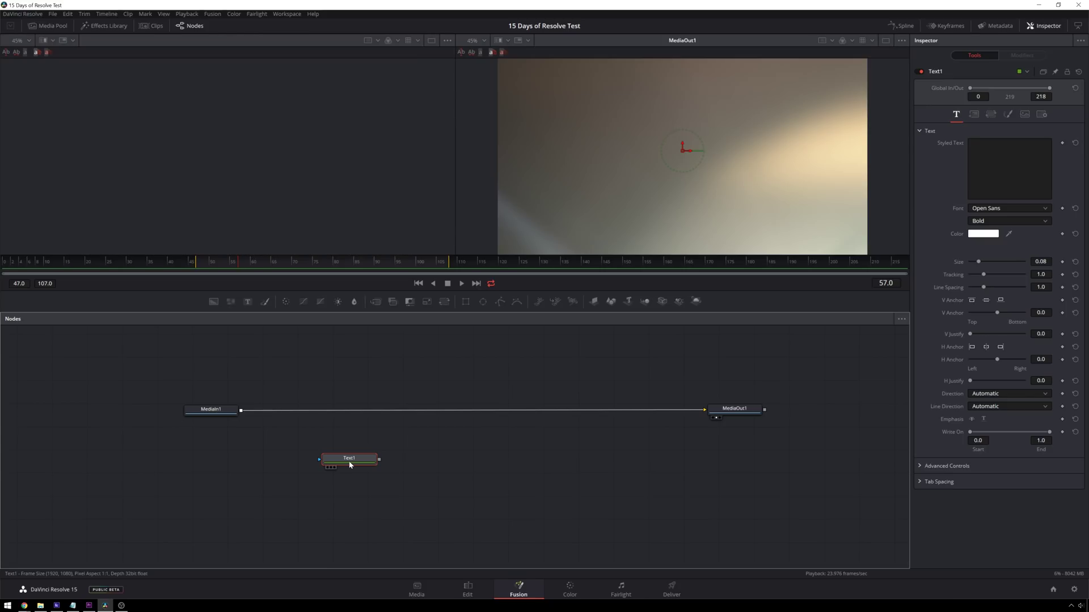
key(2)
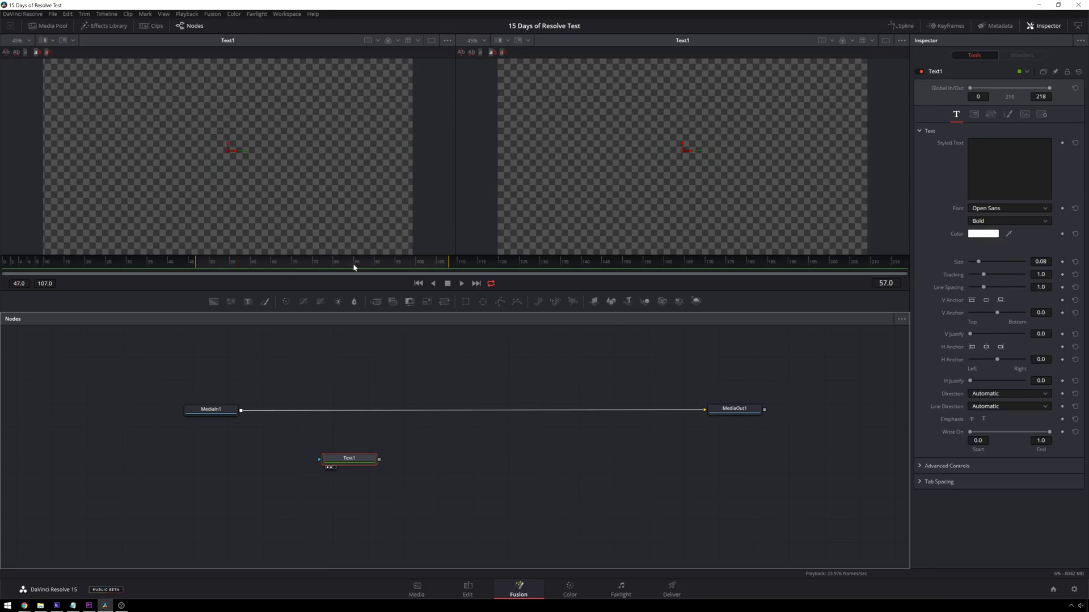
click(731, 409)
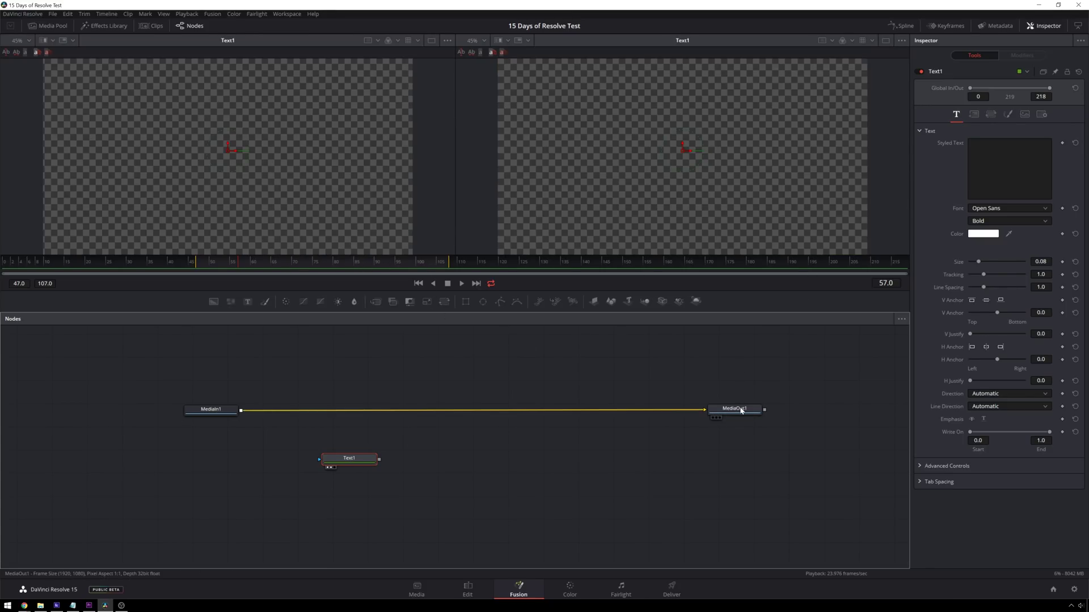
key(2)
click(360, 460)
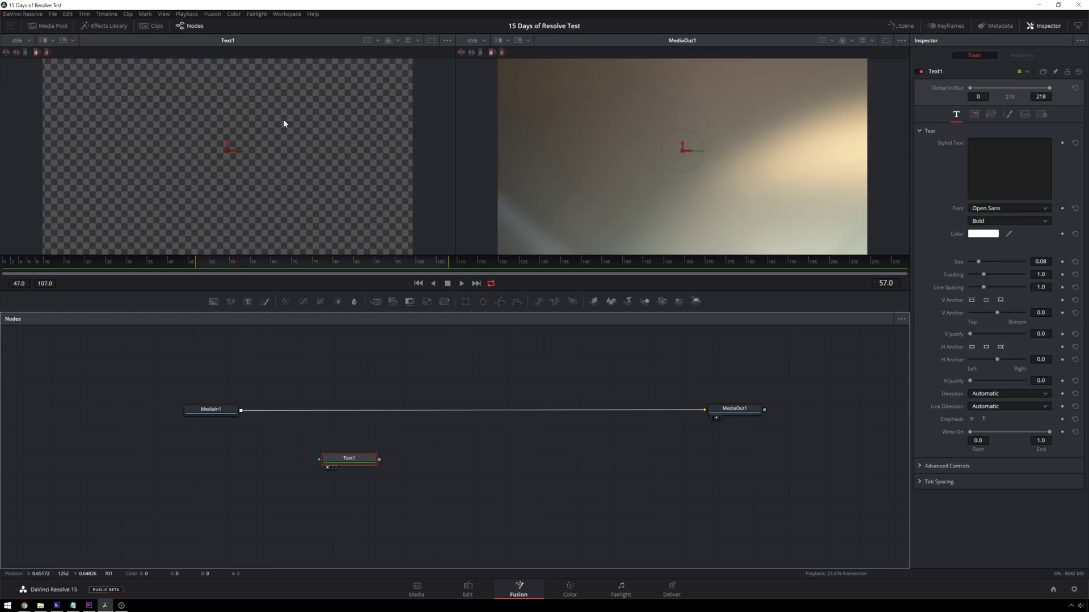
scroll(284, 121, down, 2)
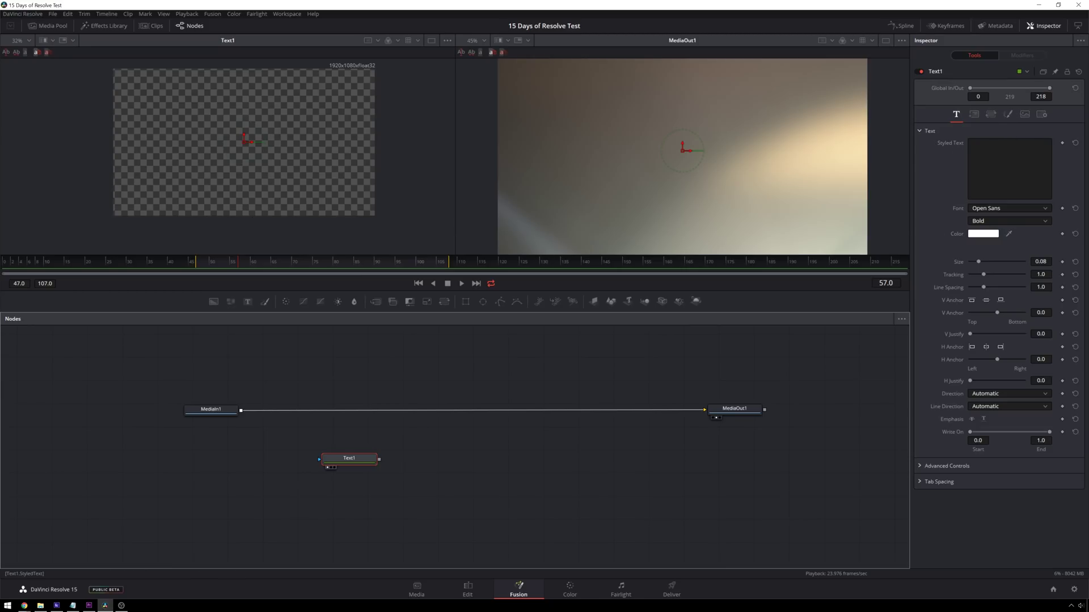
- Enter 15DAYS as the text, choose the SST Std font, and raise Tracking to about 1.5
click(984, 144)
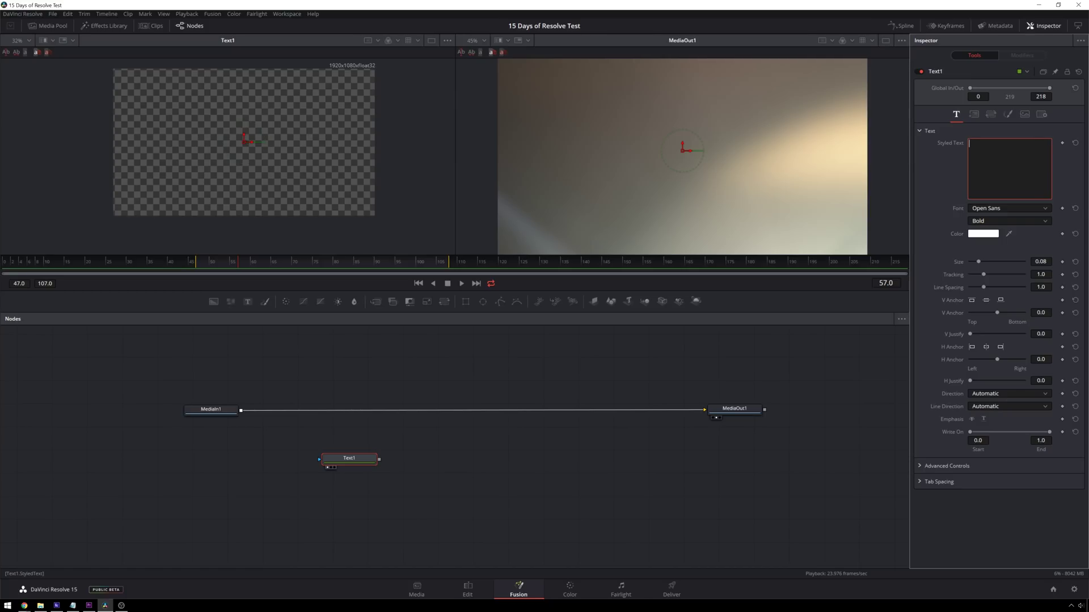
text(15DAYS)
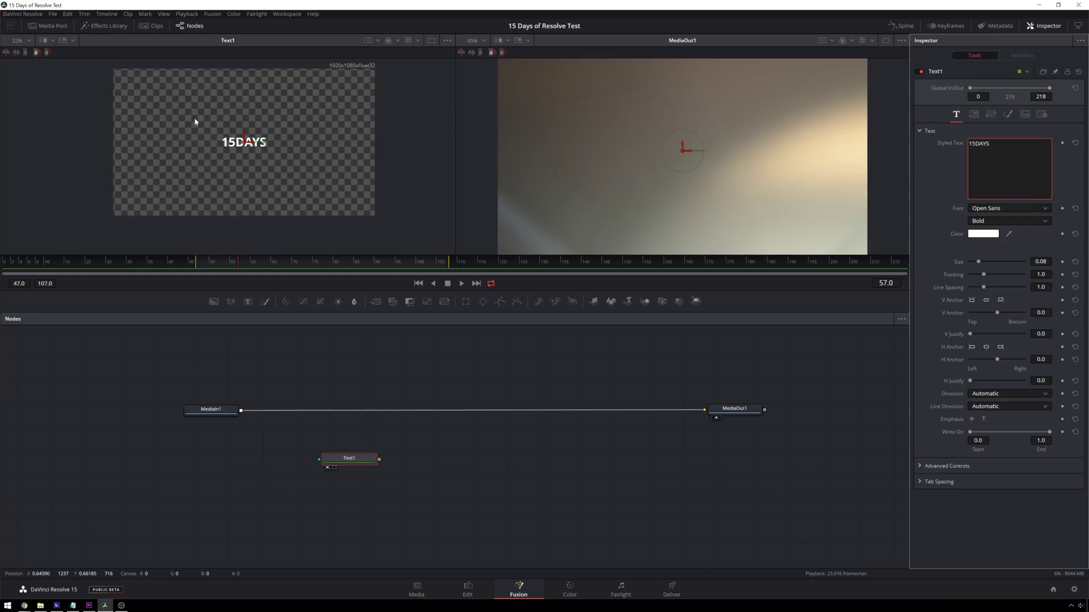
click(1038, 208)
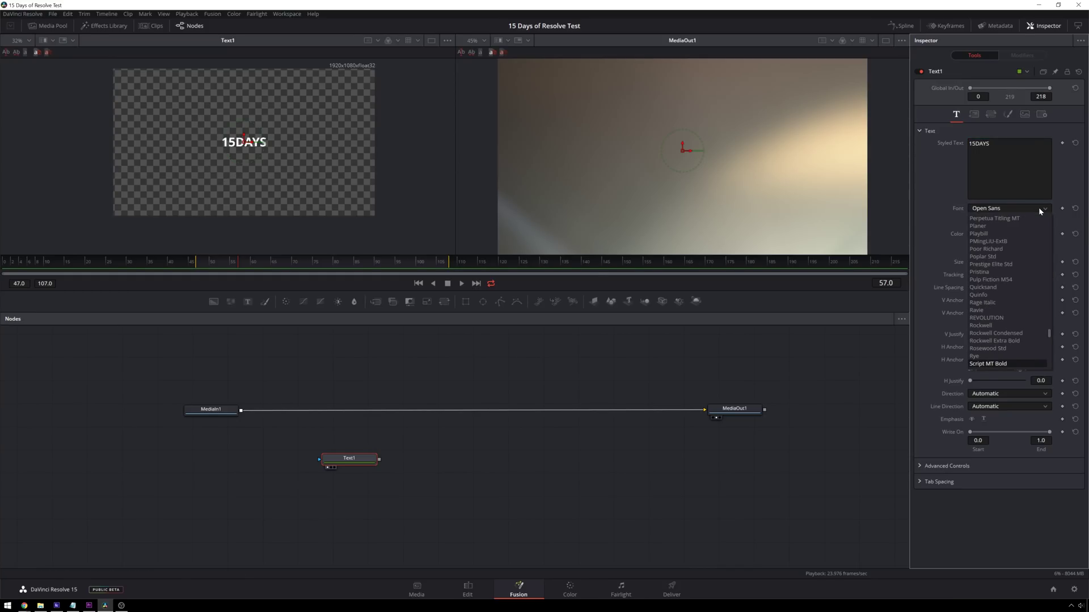
scroll(1024, 310, down, 12)
scroll(1018, 306, down, 8)
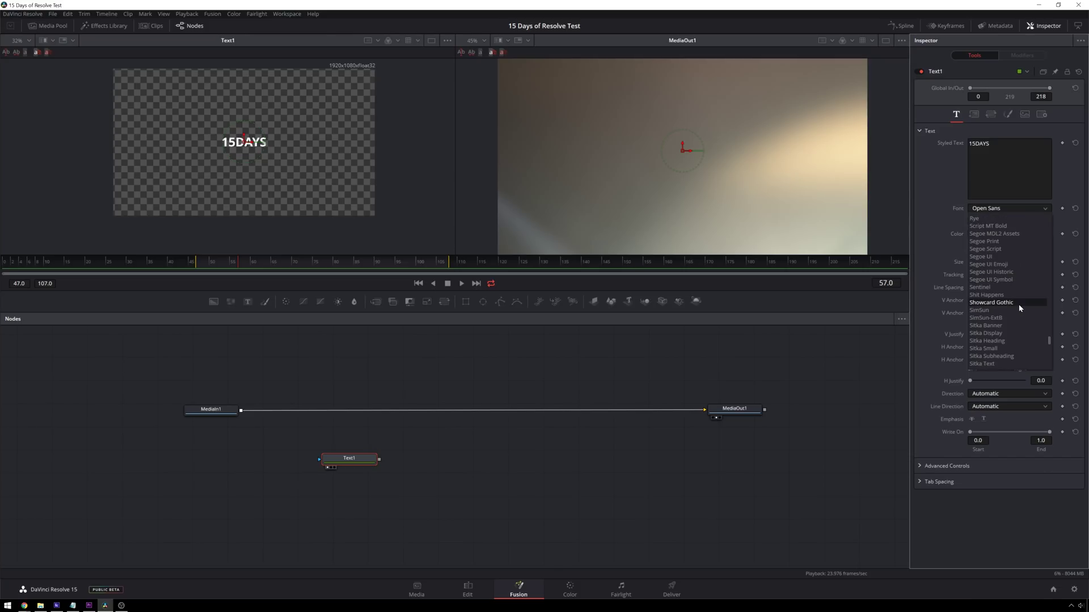
scroll(1011, 291, up, 4)
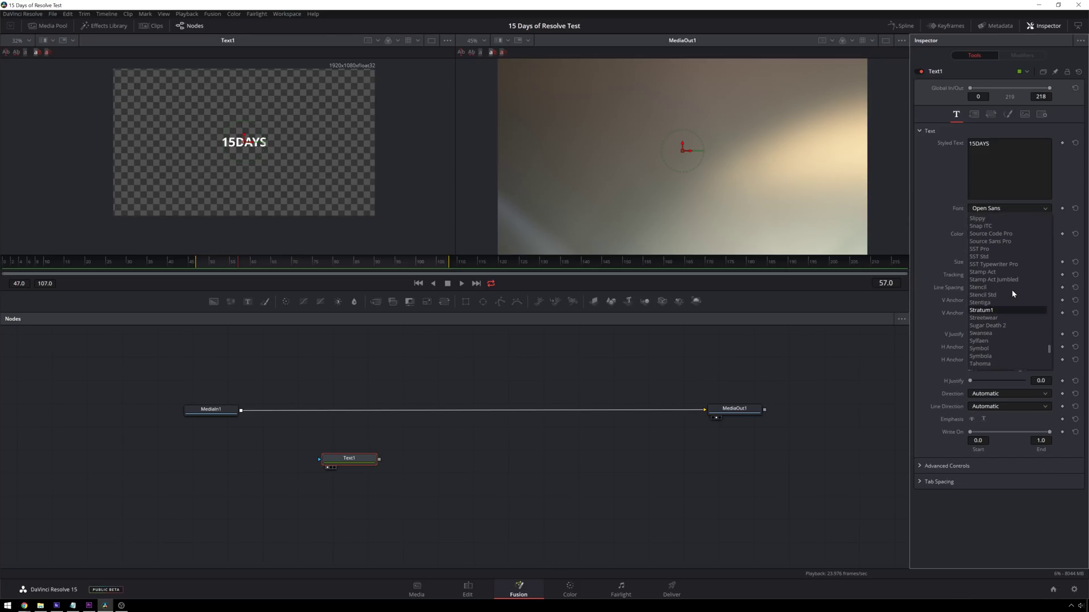
click(997, 302)
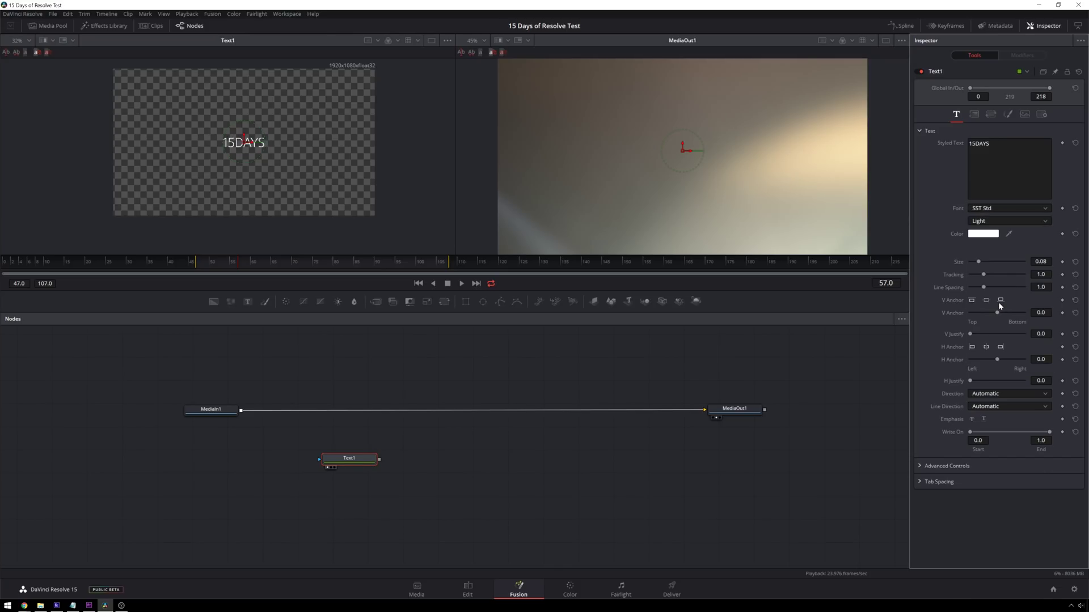
drag(984, 275, 991, 275)
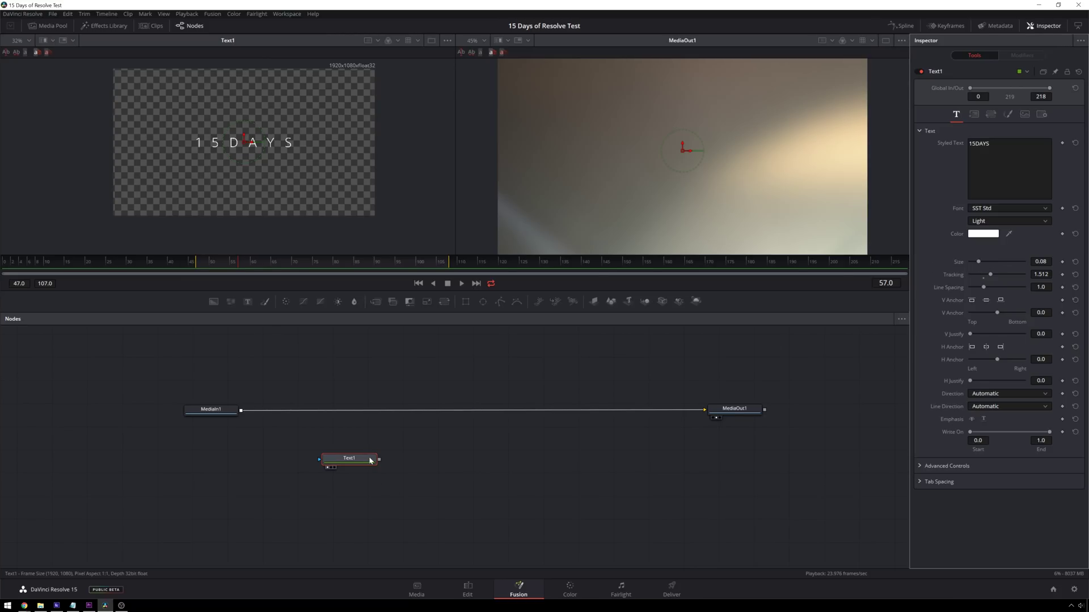
drag(352, 466, 363, 464)
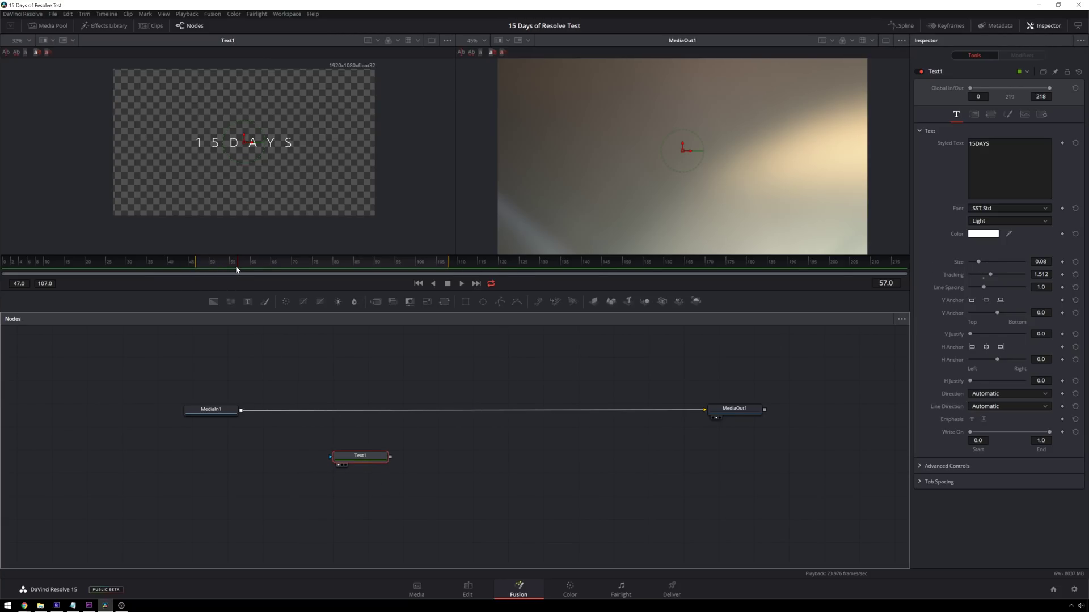
- Keyframe Tracking at frame 47, increase it at frame 107, and play back the spacing animation
drag(238, 264, 198, 264)
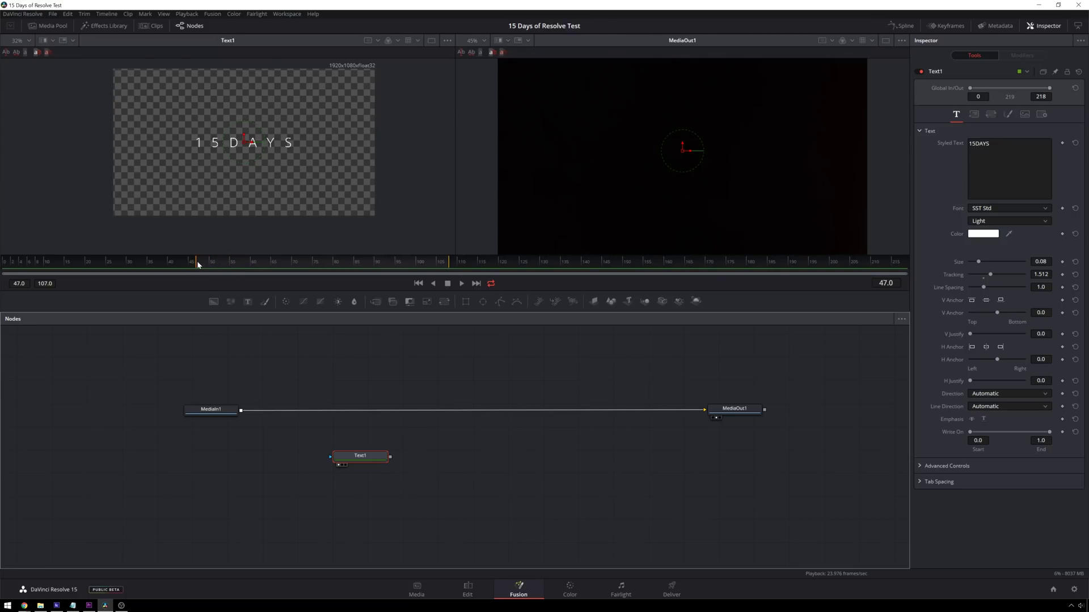
click(1063, 275)
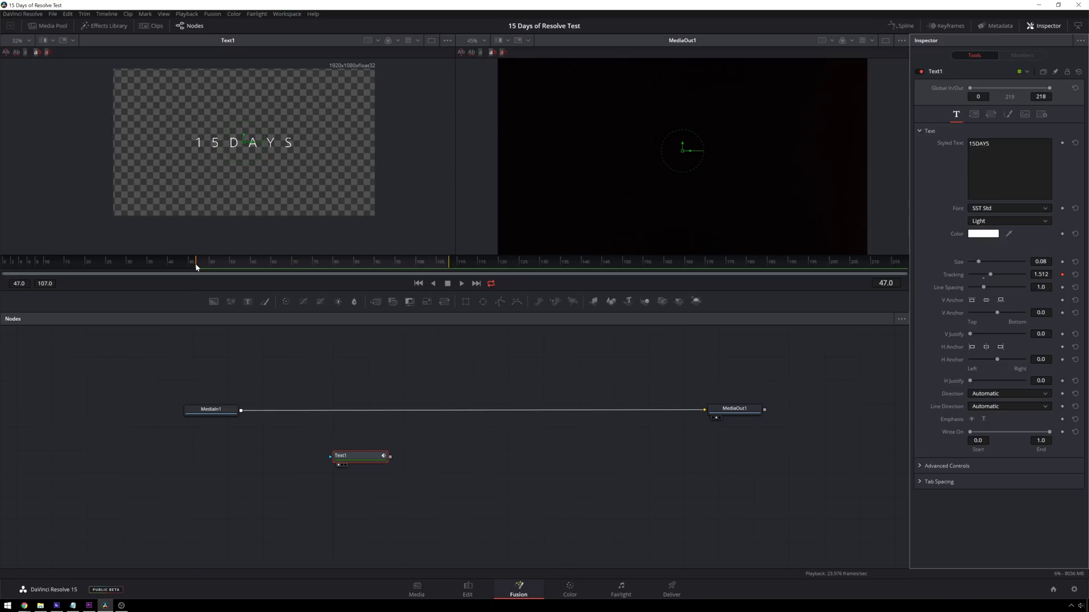
drag(195, 266, 450, 262)
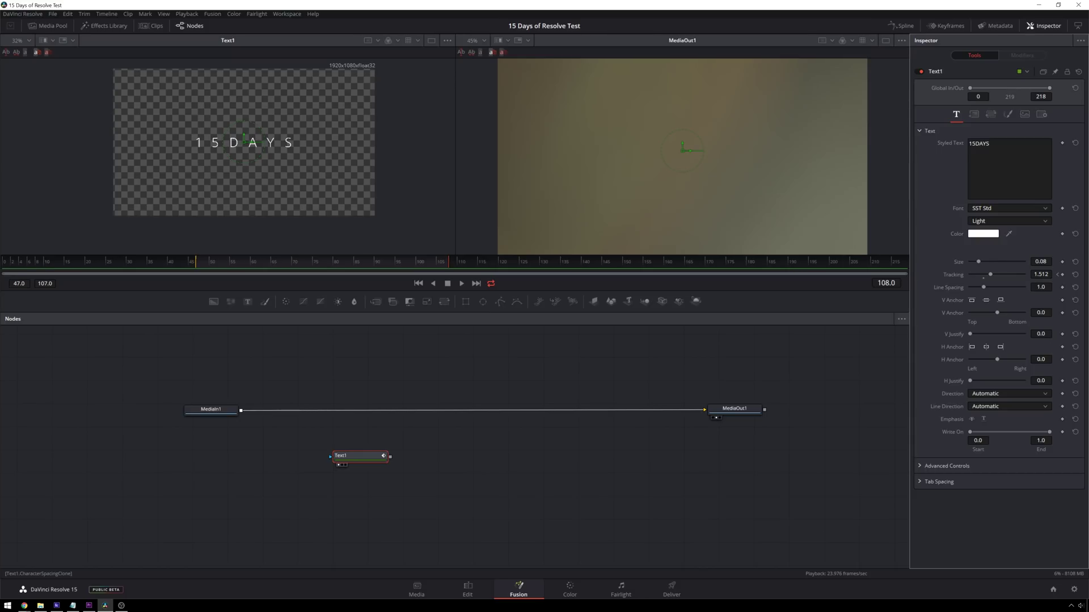
drag(990, 275, 993, 276)
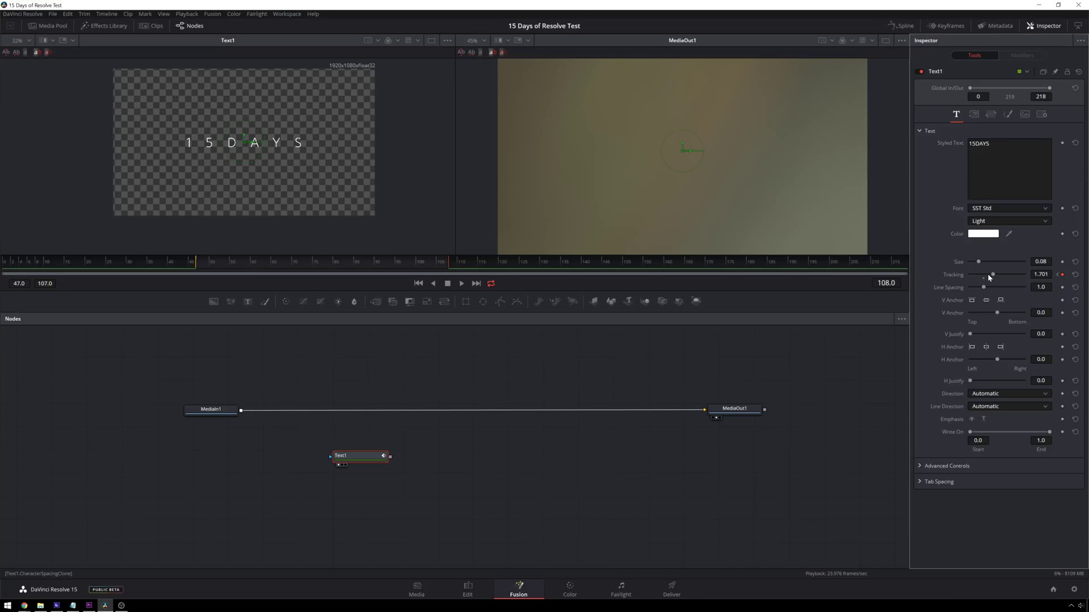
key(space)
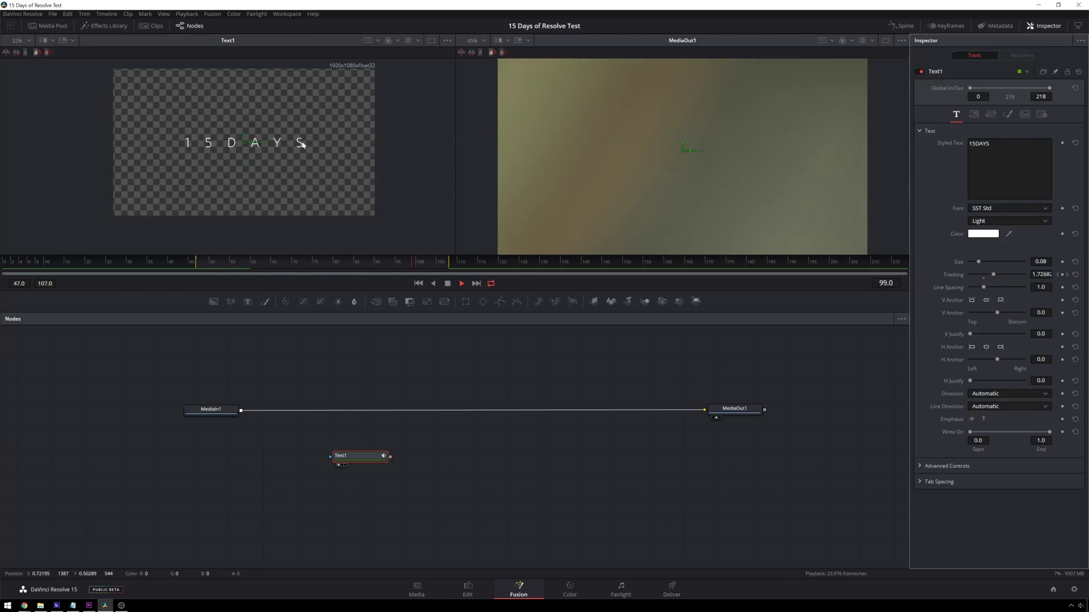
key(space)
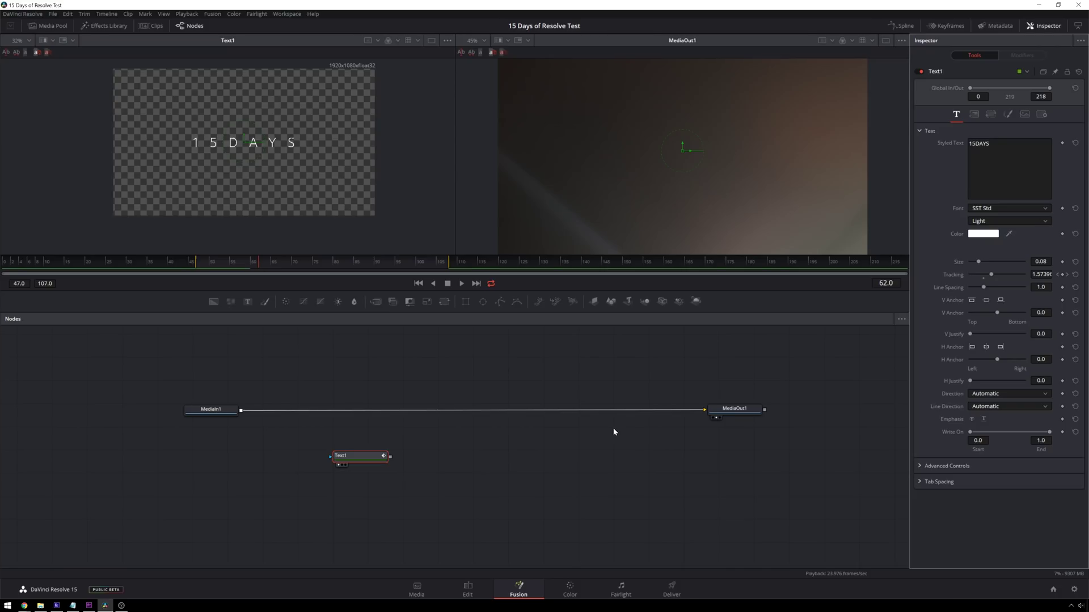
- Look through Text1's settings tabs and move the Text1 node lower left
drag(357, 456, 316, 460)
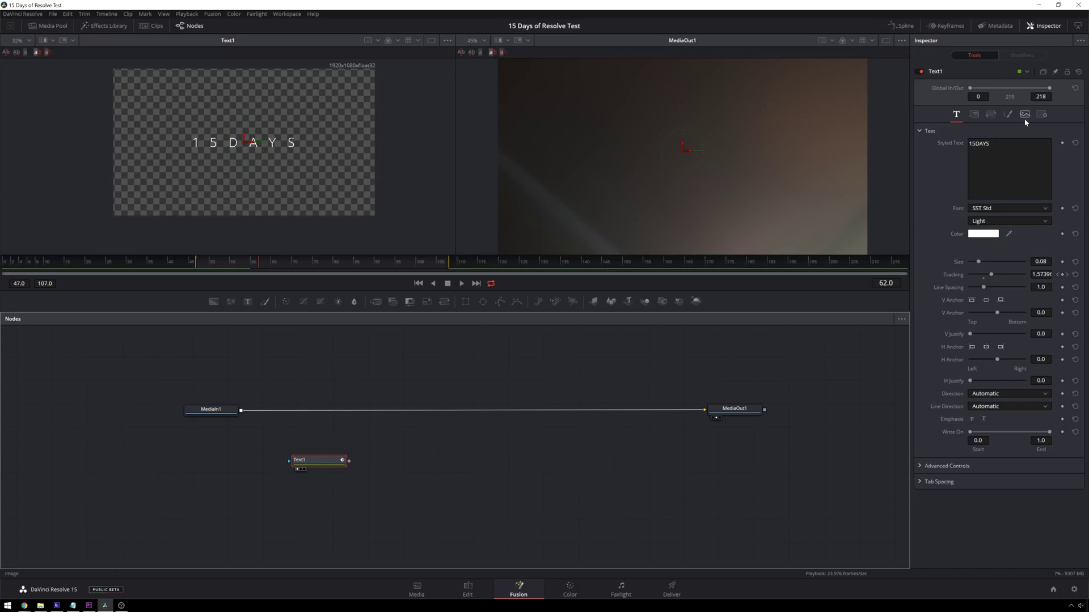
click(1043, 117)
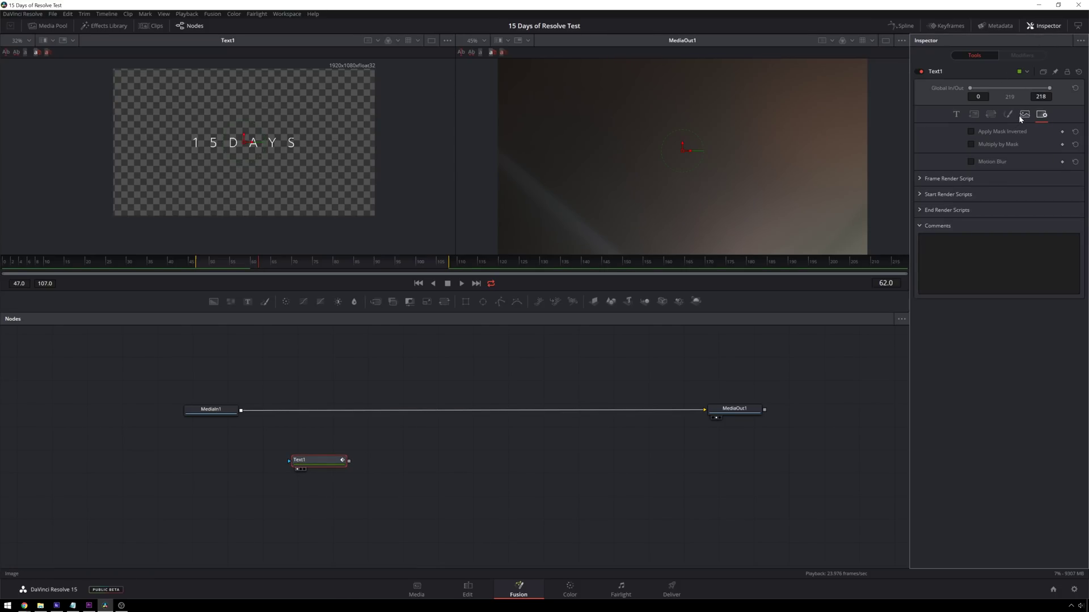
click(1020, 114)
click(1007, 115)
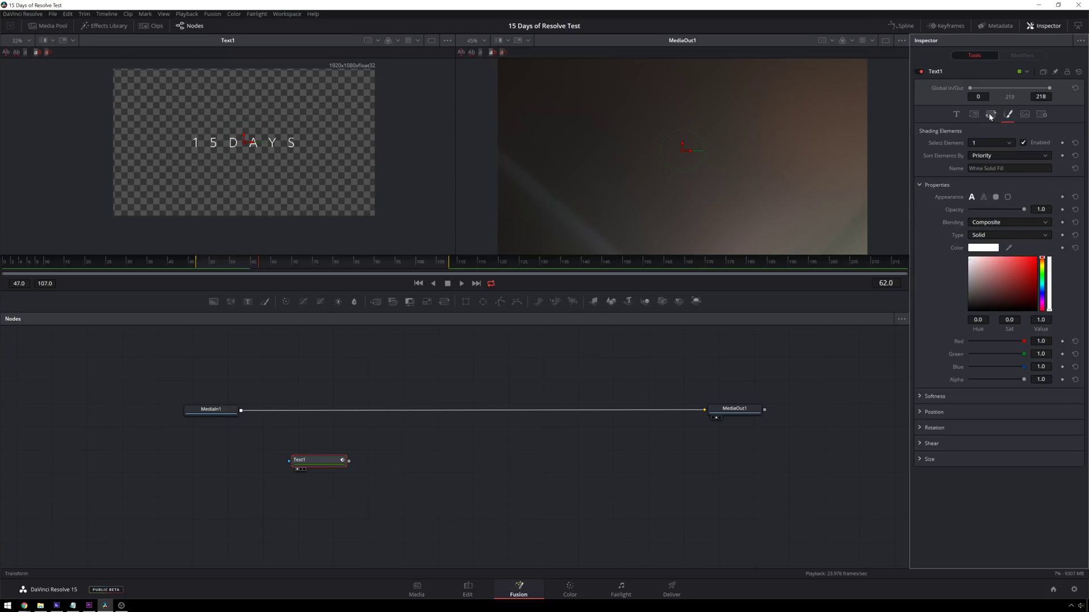
click(990, 115)
click(974, 115)
click(957, 114)
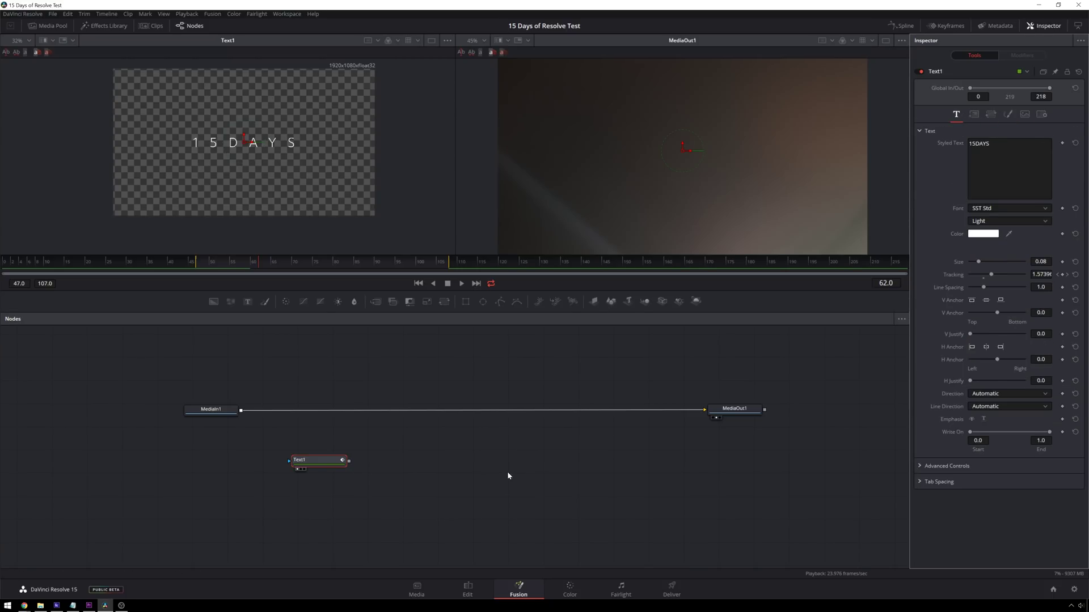
drag(309, 462, 289, 470)
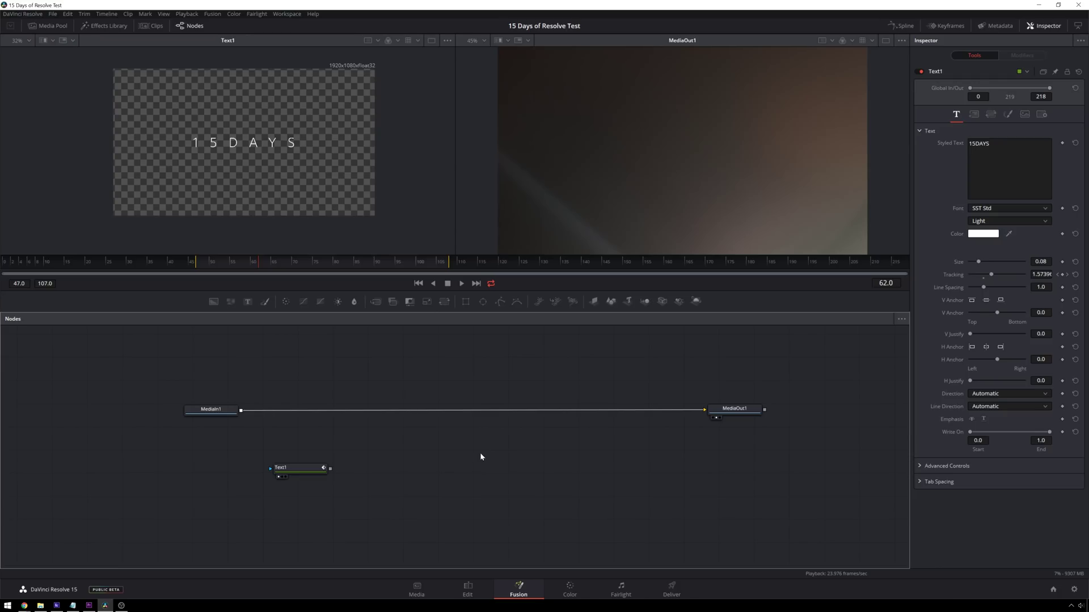
- Add a Transform node via a 'transf' tool search and wire Text1's output into Transform1
key(shift+space)
text(tr)
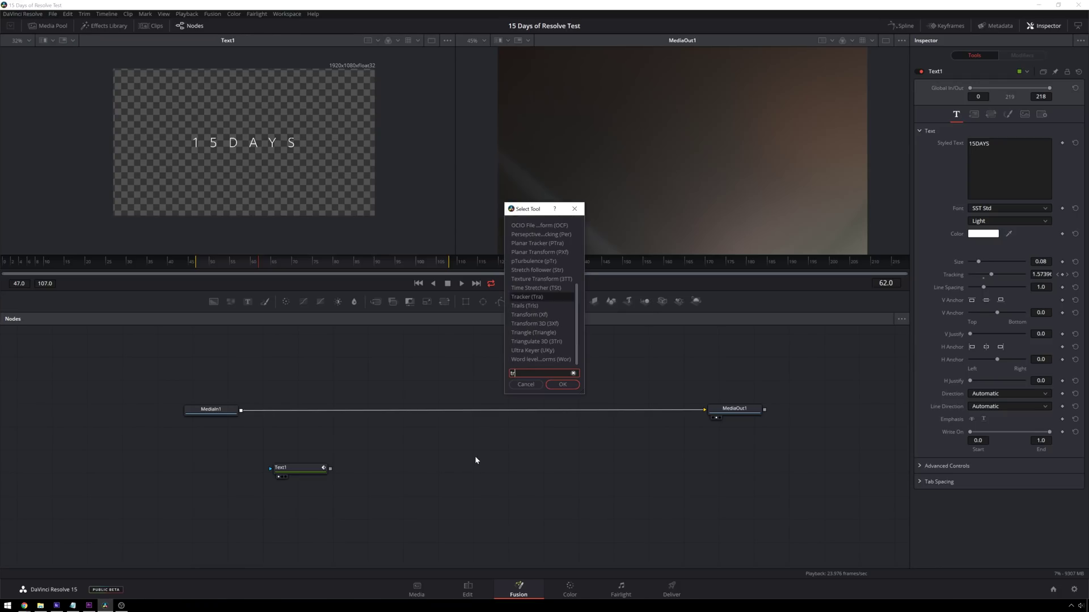
text(ansf)
key(Return)
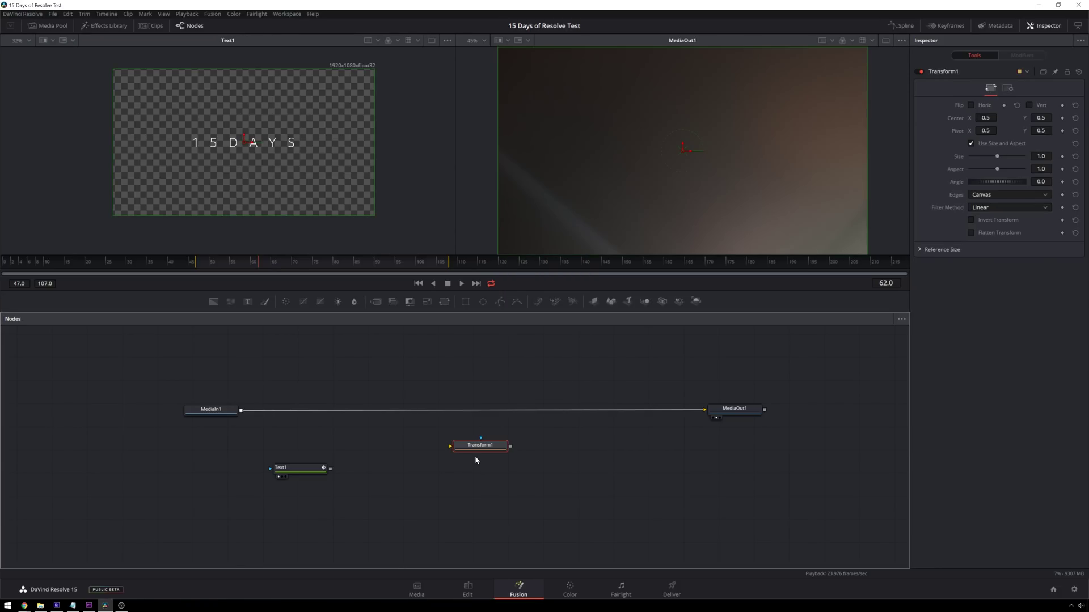
drag(474, 456, 430, 478)
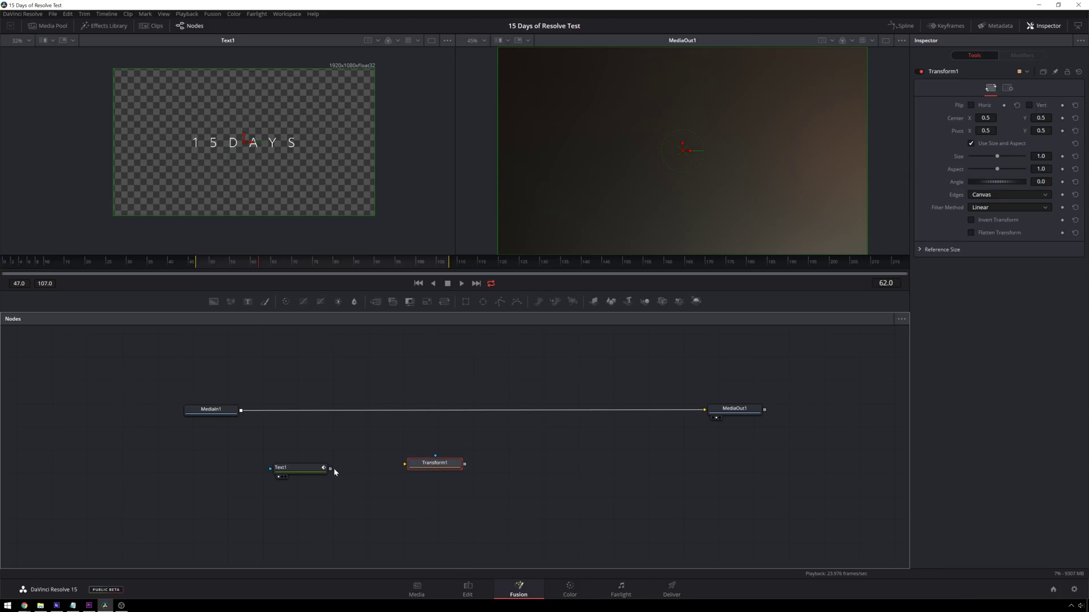
drag(330, 470, 429, 478)
click(302, 471)
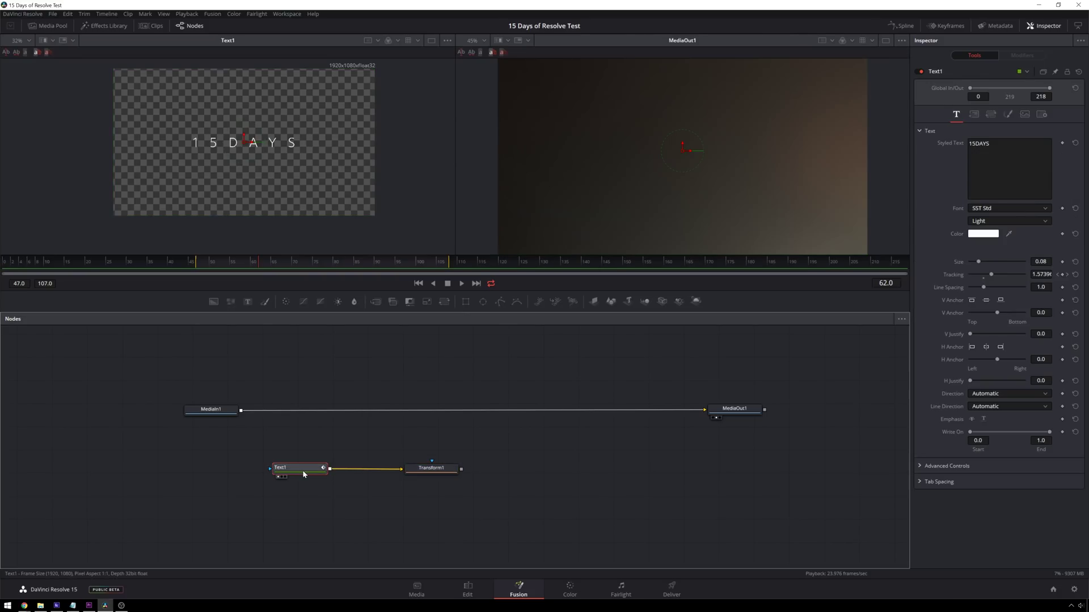
- Paste a copy of Text1 and delete the auto-created Merge1 node
drag(302, 471, 311, 475)
key(ctrl+v)
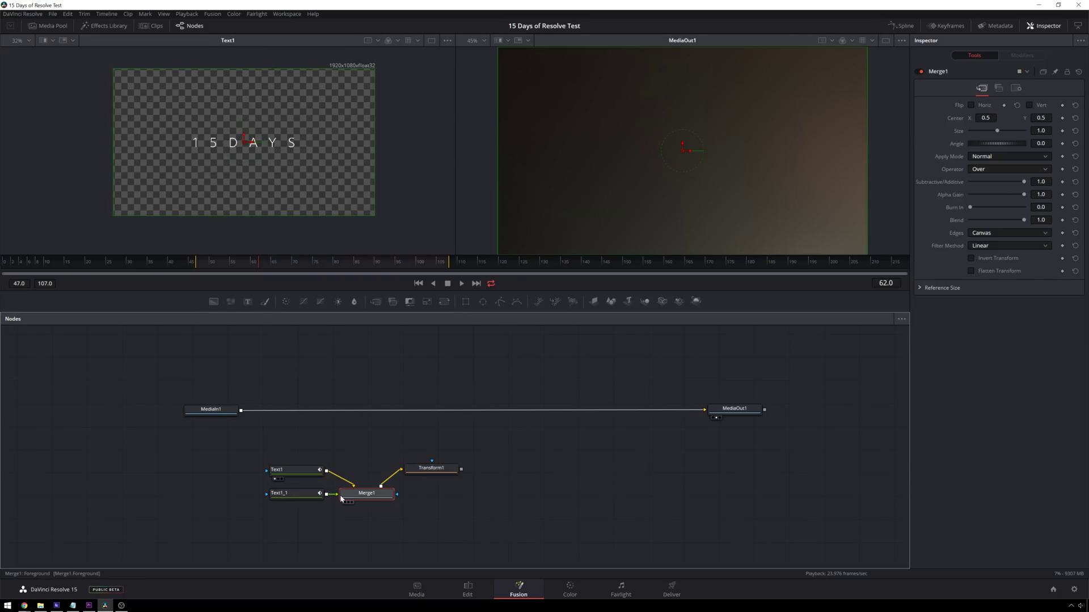
key(Delete)
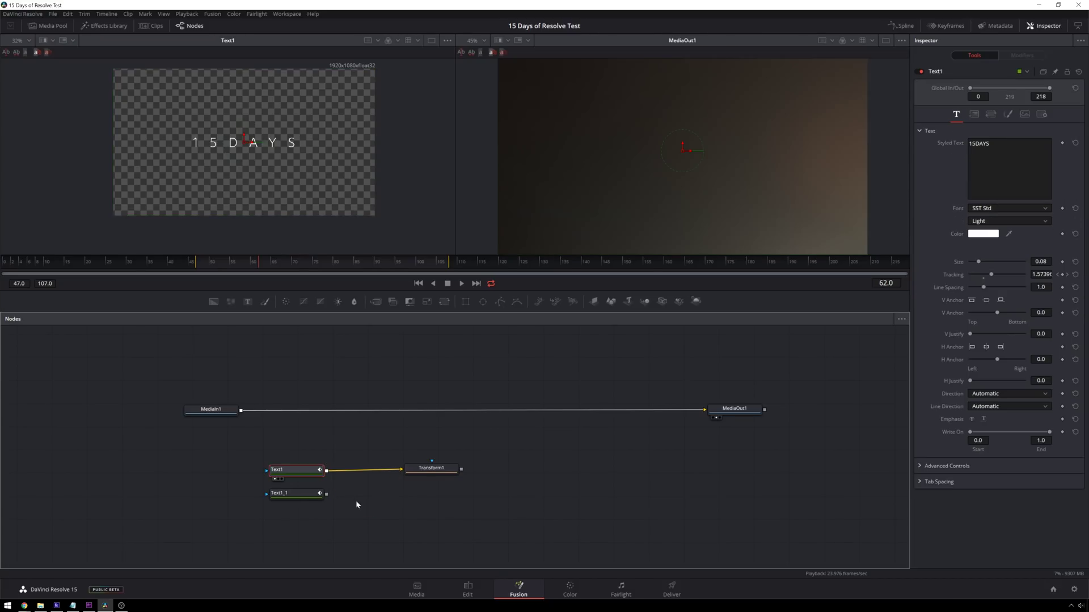
drag(306, 504, 311, 450)
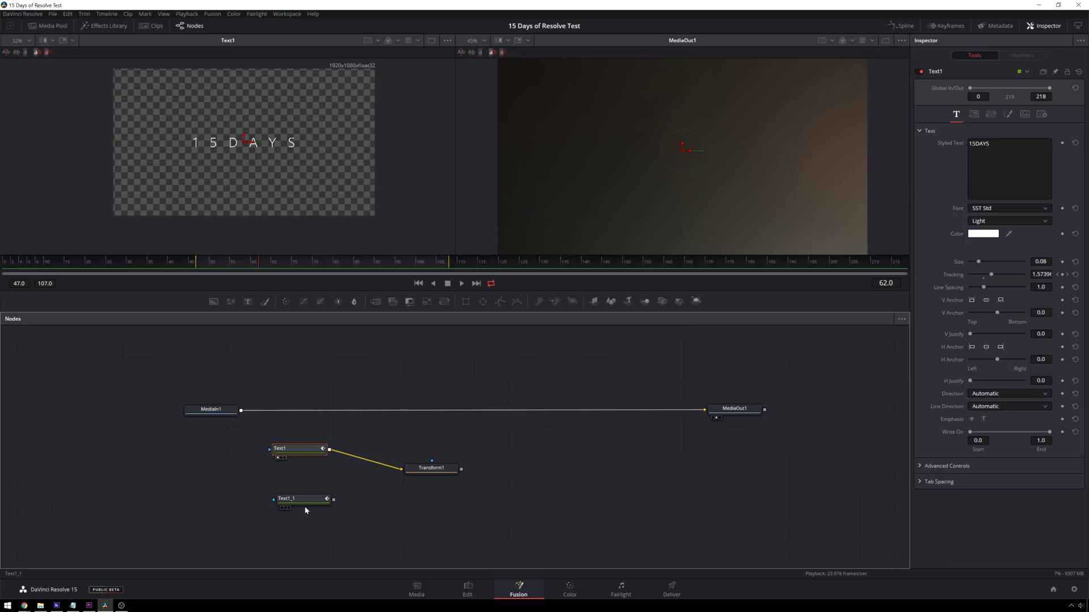
drag(333, 502, 350, 500)
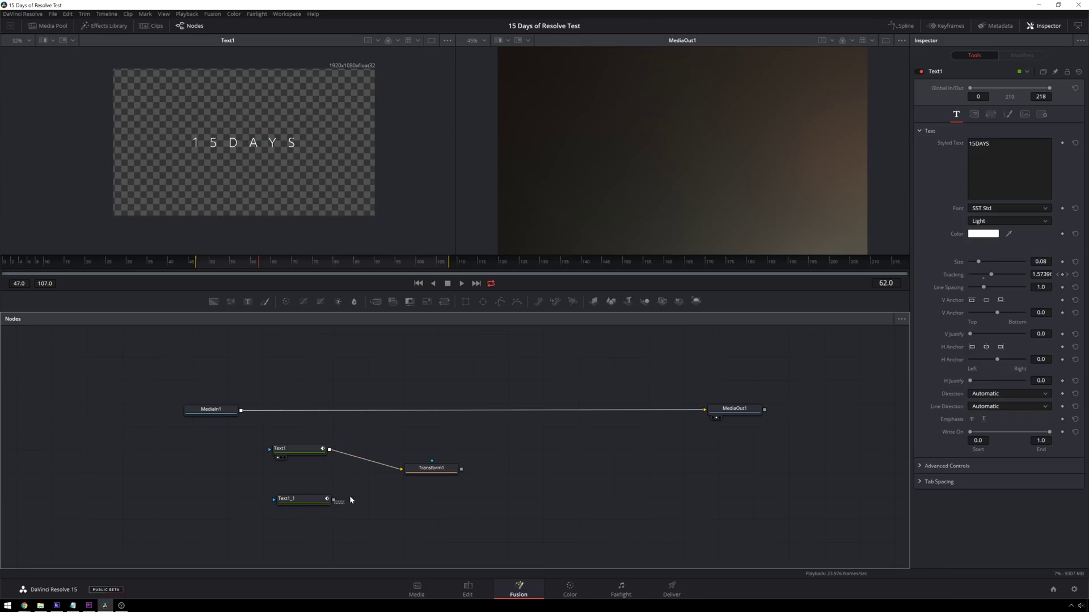
- Replace the Text1_1 copy's Styled Text with a two-word name on a single line
click(309, 503)
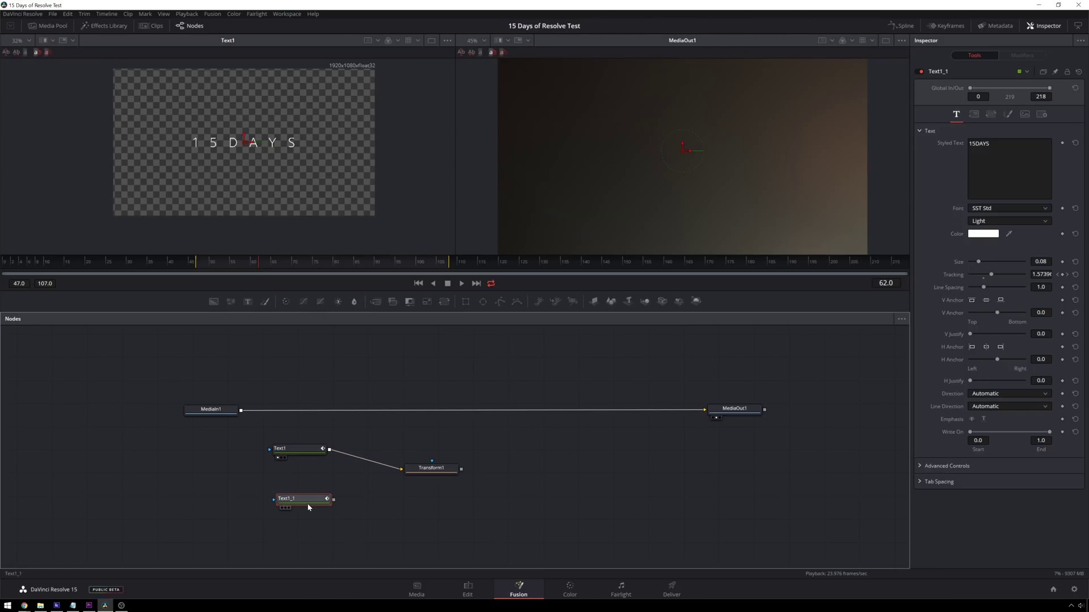
click(990, 143)
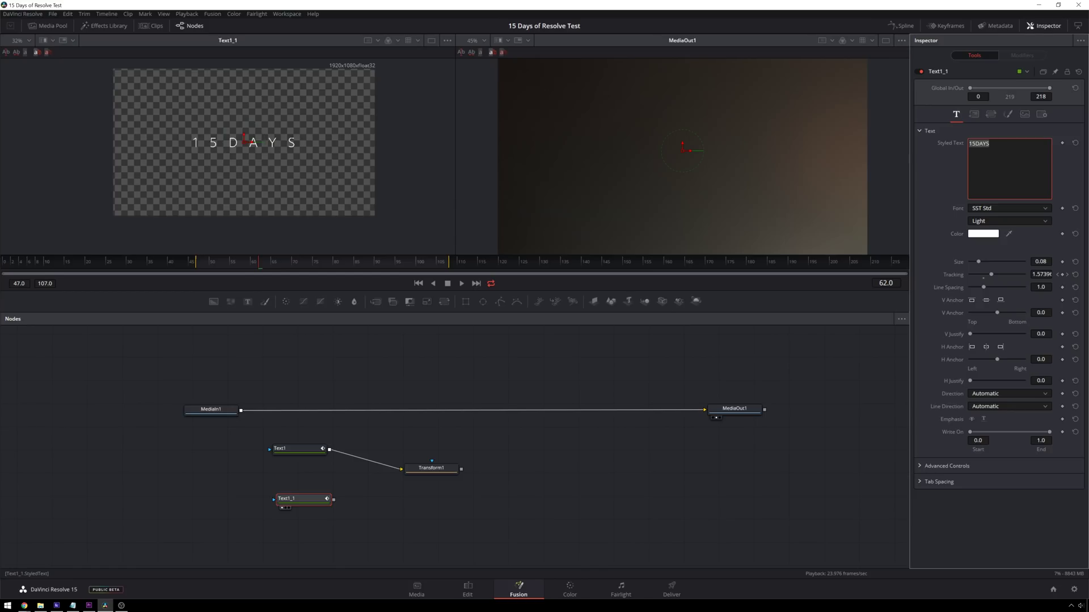
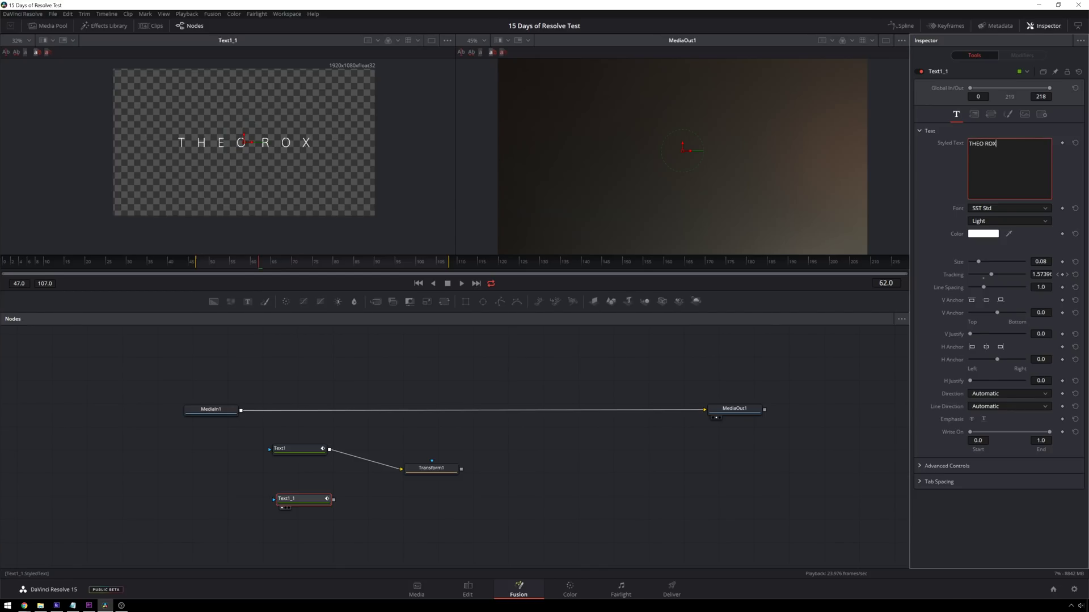
key(Return)
key(BackSpace)
- Wire Text1_1 into Transform1, then delete the copy and move Text1 lower
drag(334, 499, 400, 481)
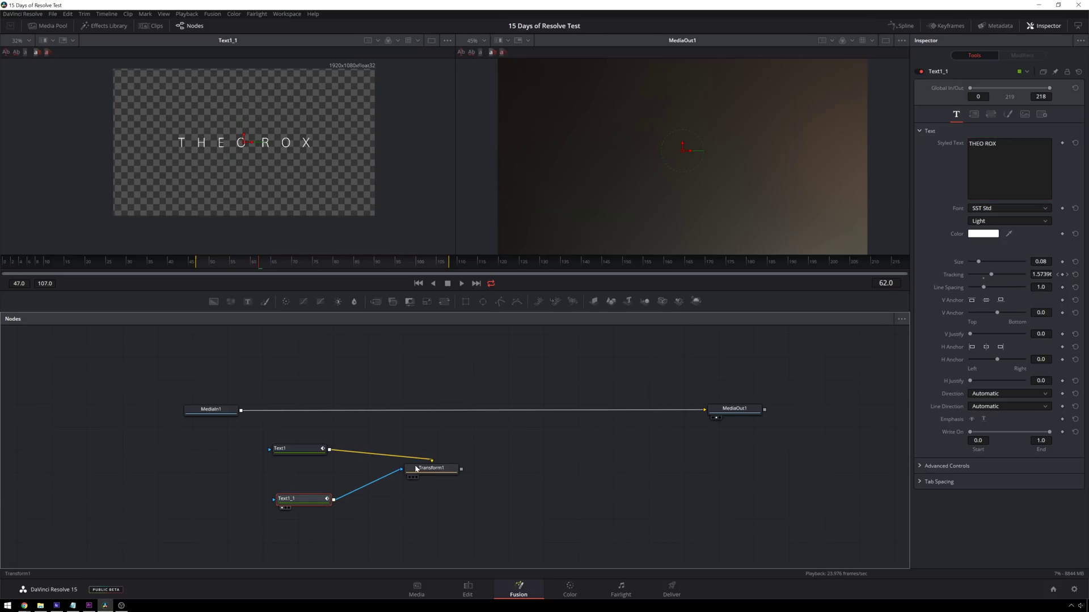
key(Delete)
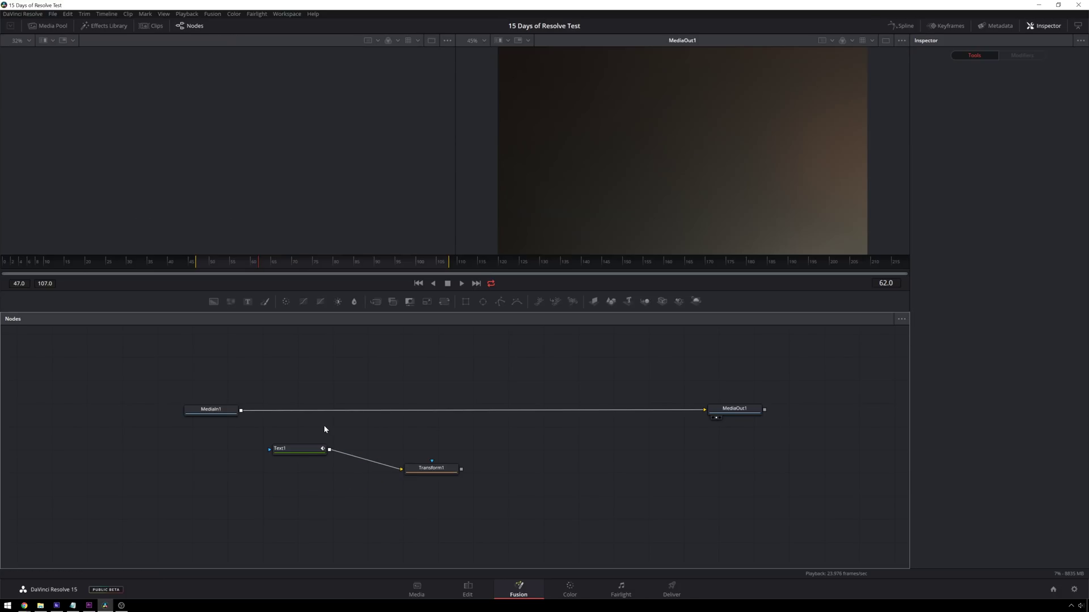
drag(304, 453, 307, 485)
- Show Transform1 in the left viewer and preview playback around frame 53
click(432, 468)
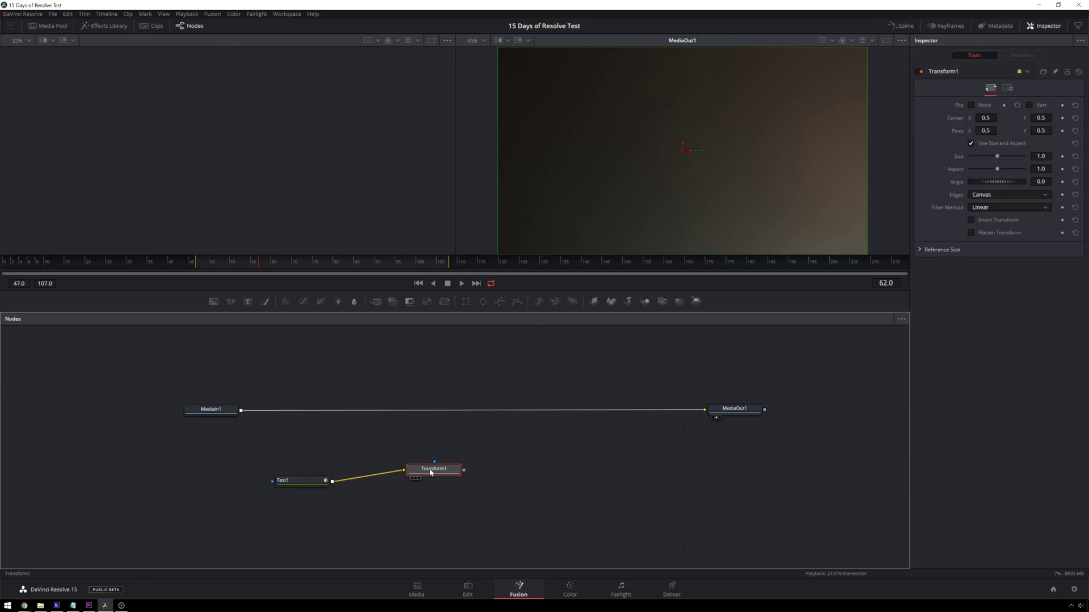
key(1)
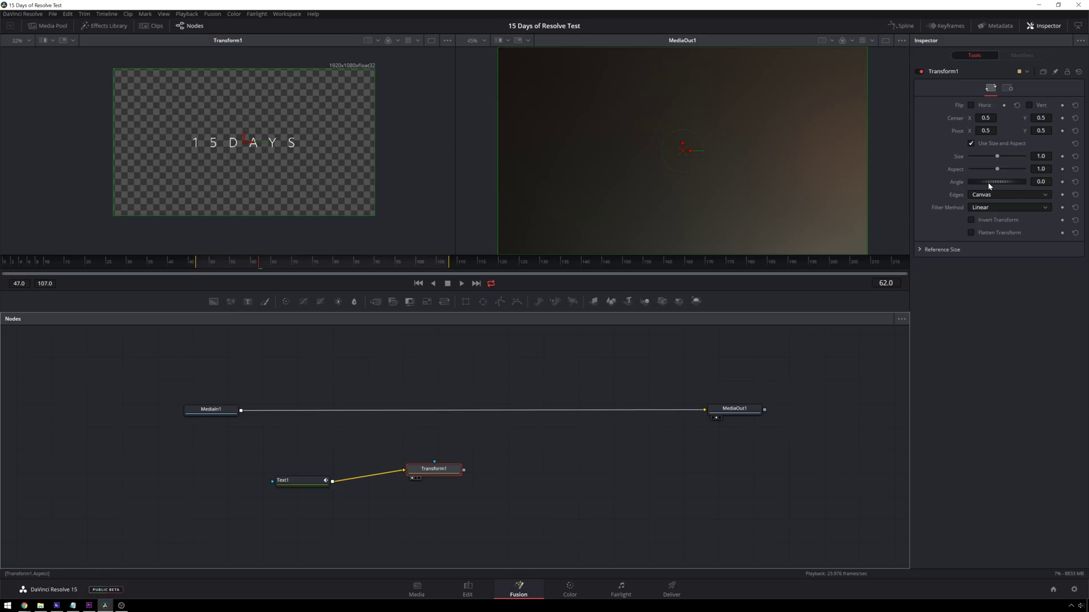
drag(262, 264, 199, 267)
key(space)
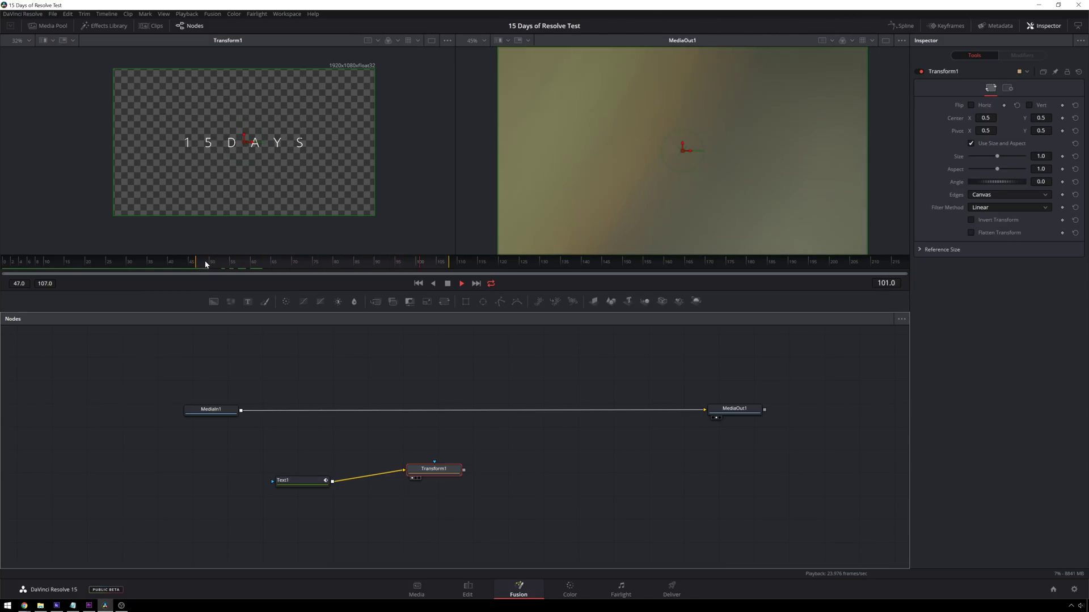
key(space)
drag(229, 261, 226, 260)
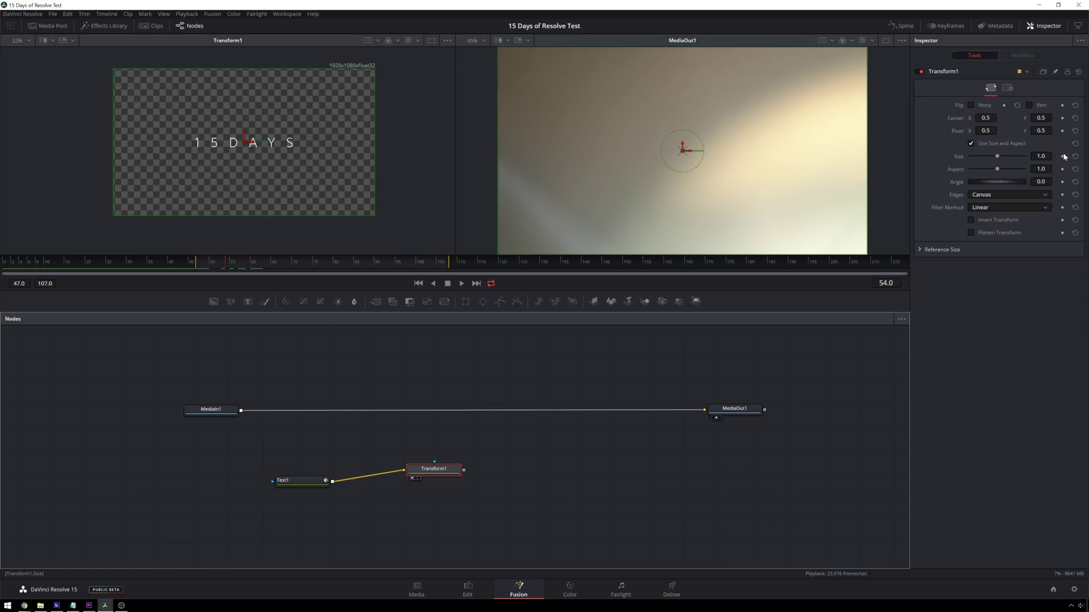
- Keyframe Size 1.0 at frame 54, set Size 5.0 at frame 48, and play the zoom
click(1063, 157)
click(223, 263)
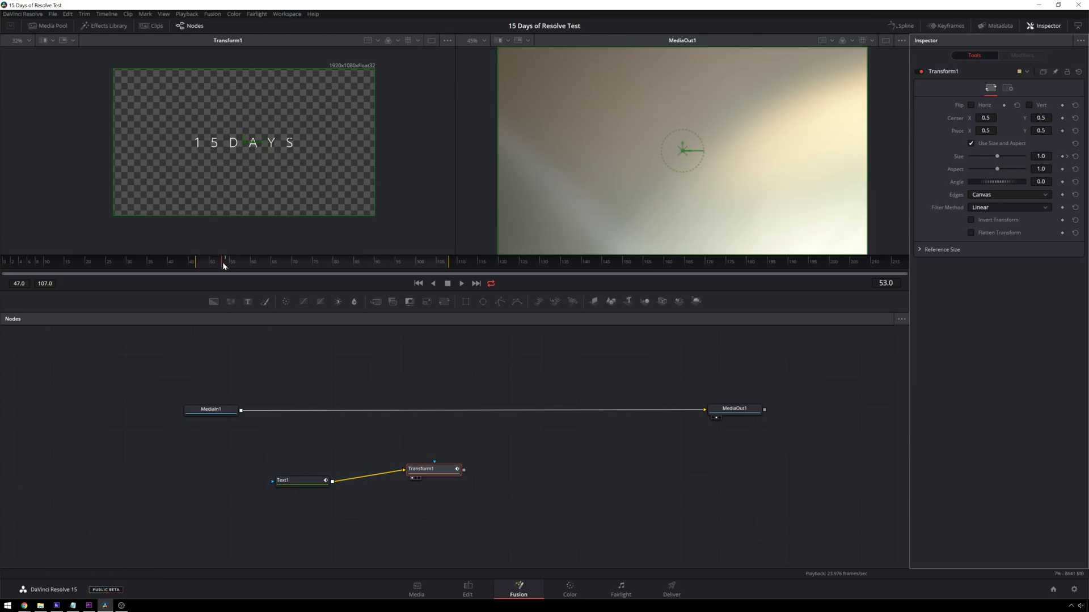
click(202, 258)
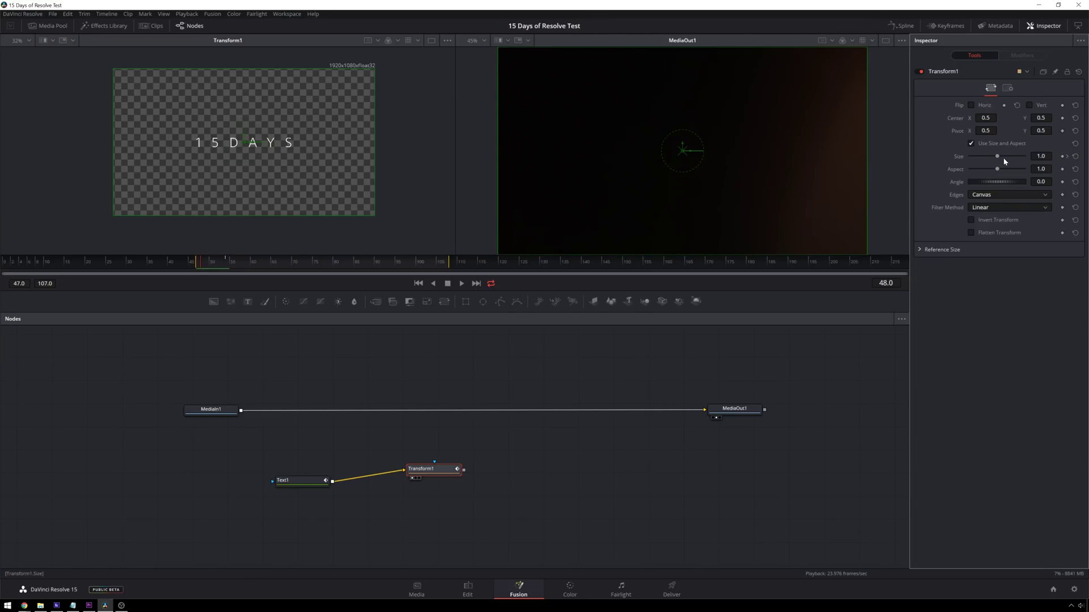
drag(998, 157, 1029, 151)
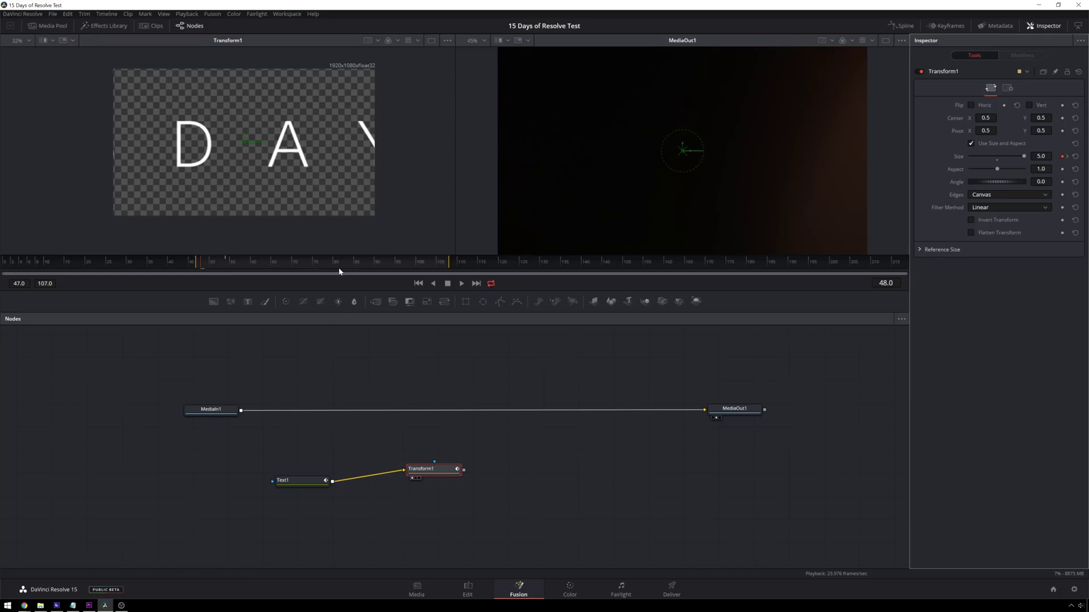
key(space)
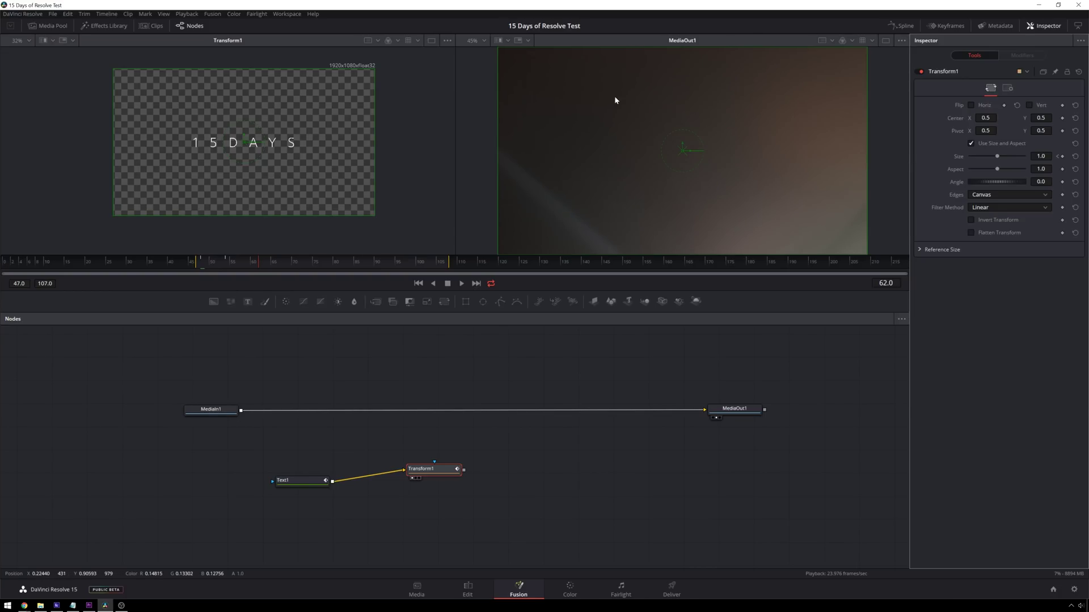
- Show Transform1's Size curve in the Spline panel, drag both keyframes' handles to ease it, and play it back
click(904, 26)
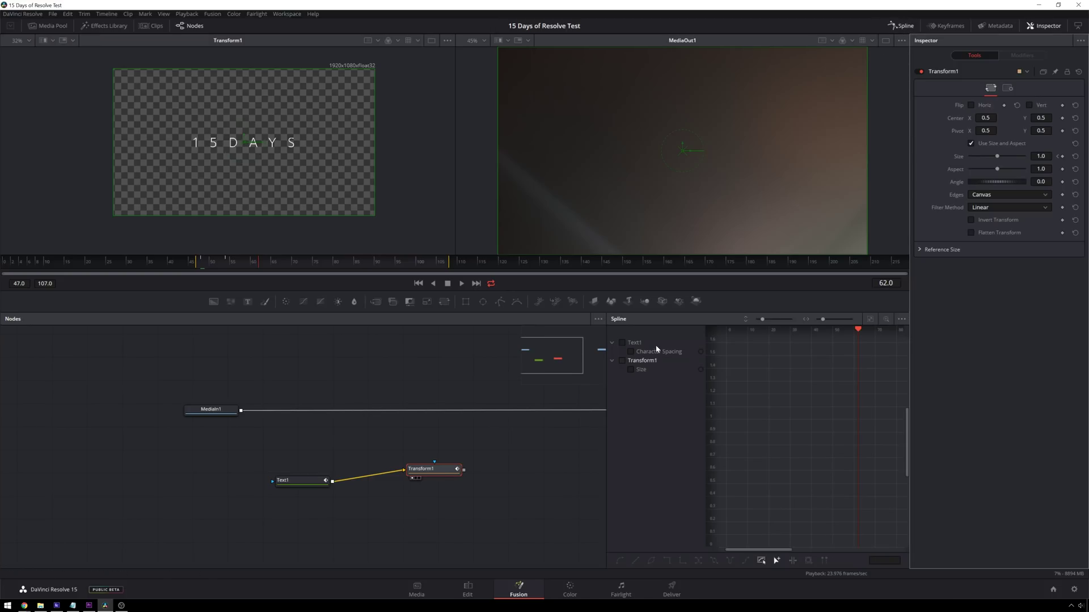
click(629, 370)
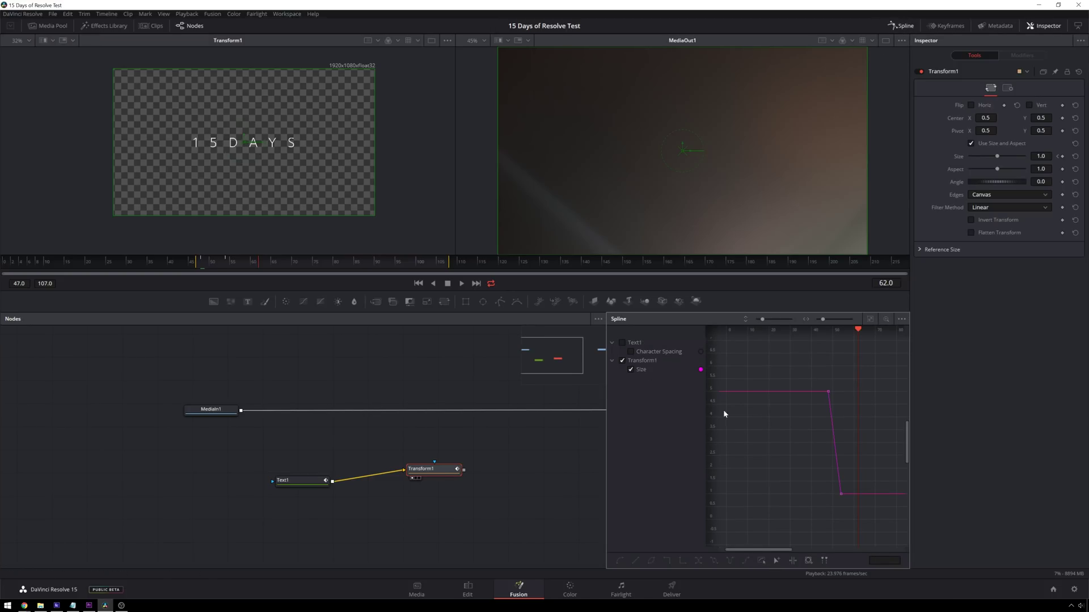
scroll(760, 469, right, 3)
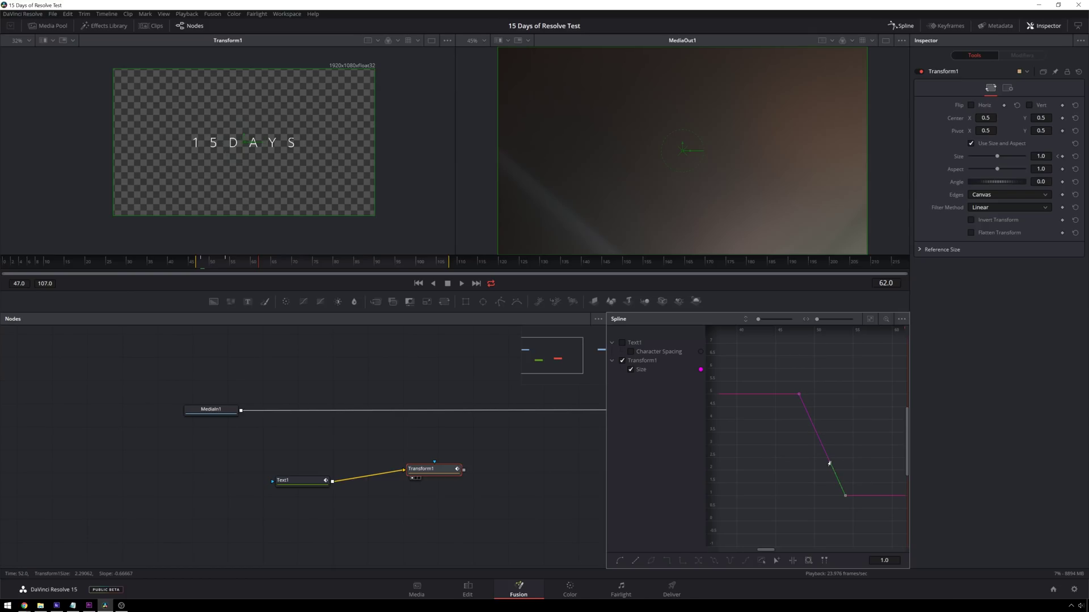
drag(830, 464, 822, 498)
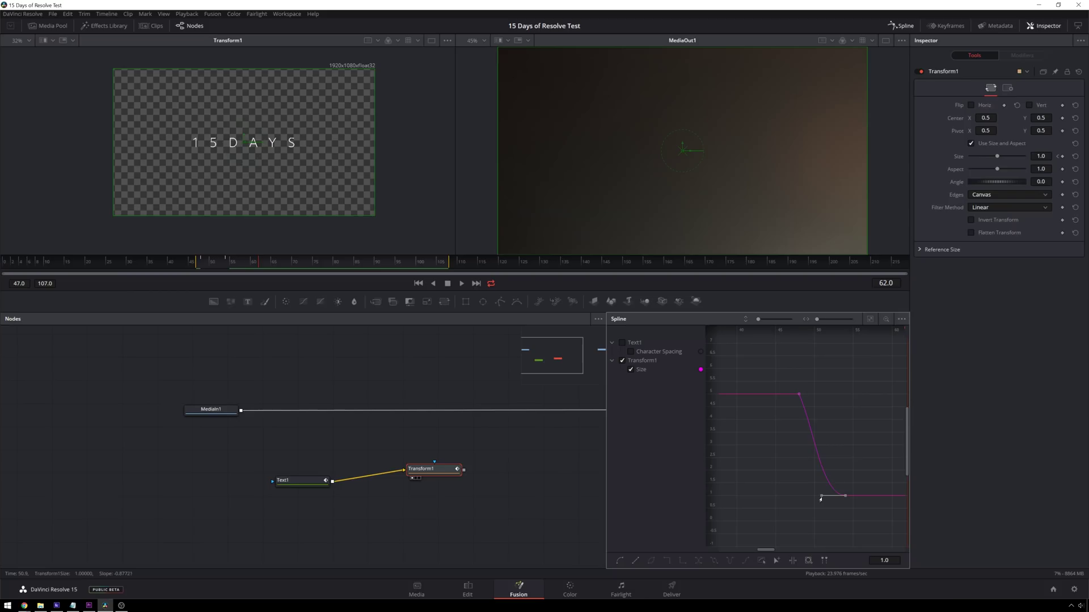
click(799, 395)
drag(812, 430, 803, 464)
key(space)
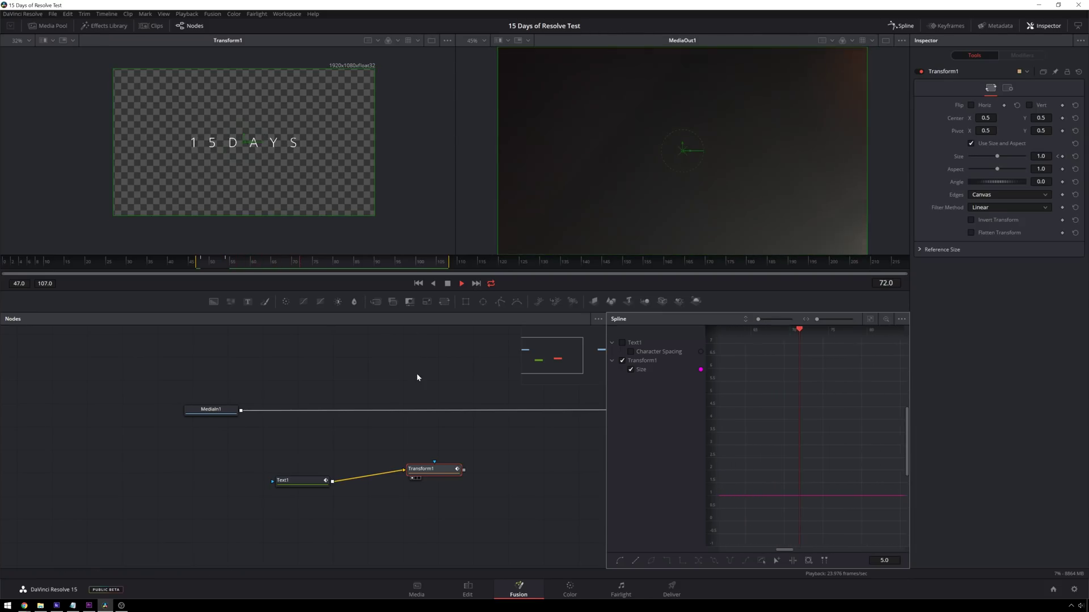
key(space)
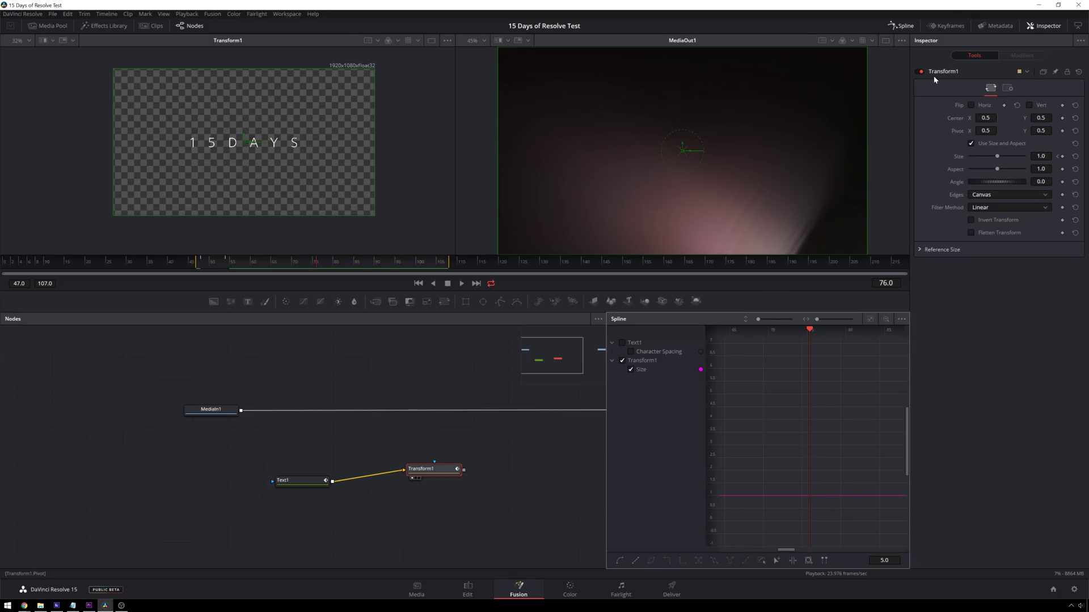
- Hide the curve view and move Text1 and Transform1 up and left in the node graph
click(902, 27)
drag(286, 486, 266, 469)
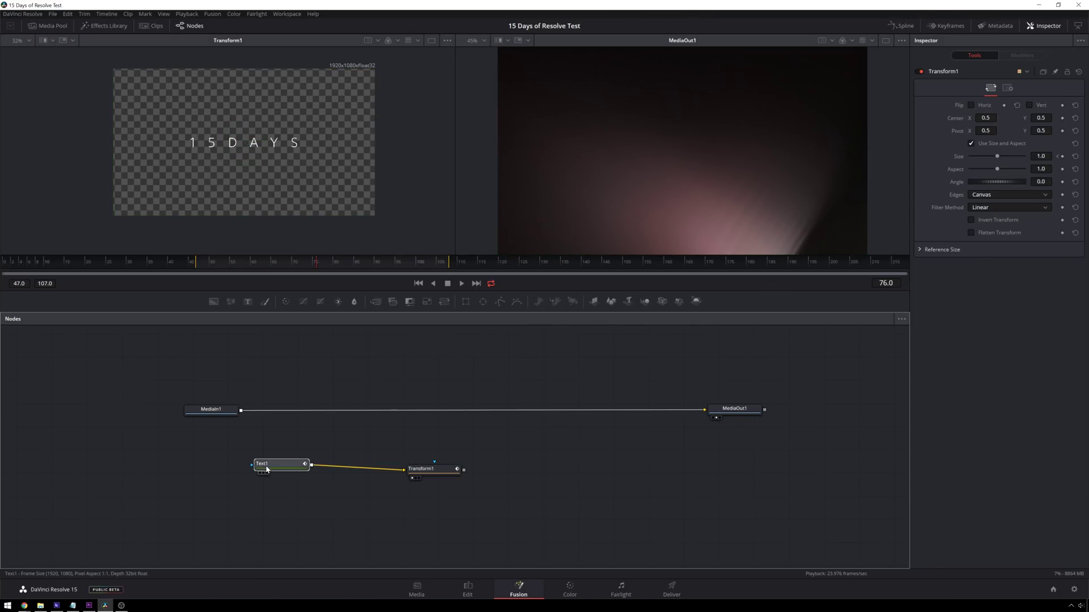
drag(423, 469, 389, 460)
click(547, 453)
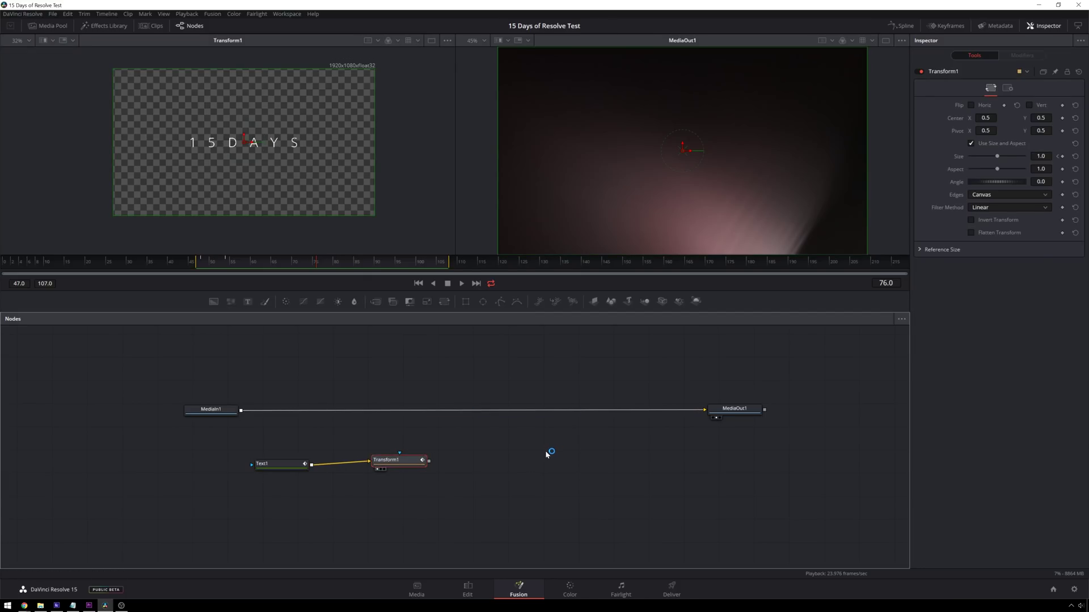
- Add a Merge node between MediaIn1 and MediaOut1, feed Transform1 in as foreground, and play back
key(shift+space)
text(transf)
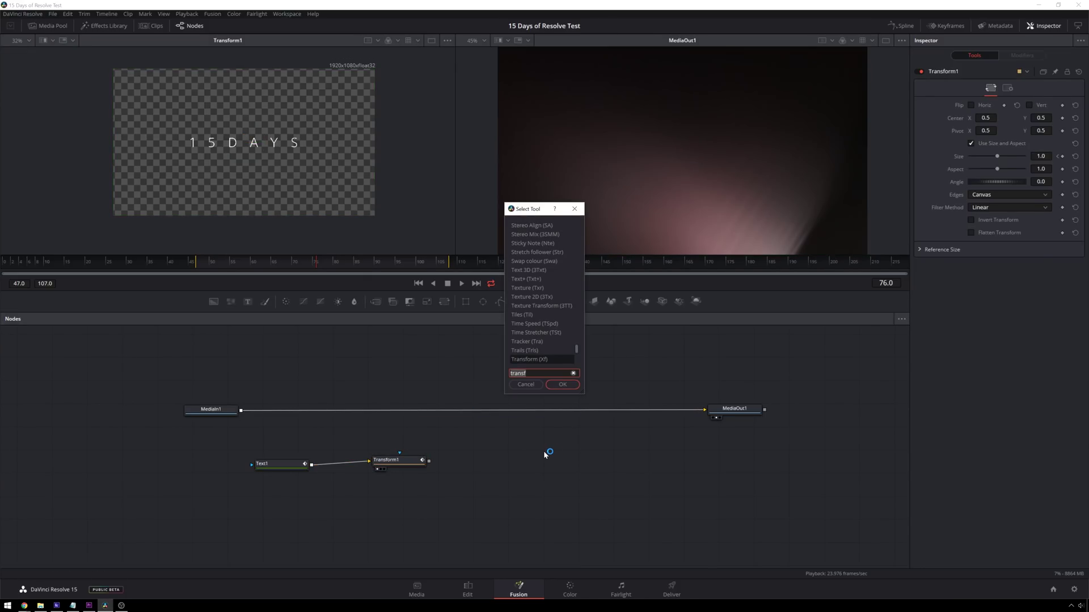
key(BackSpace)
key(BackSpace)
key(BackSpace)
key(BackSpace)
key(BackSpace)
key(BackSpace)
text(merge)
key(Return)
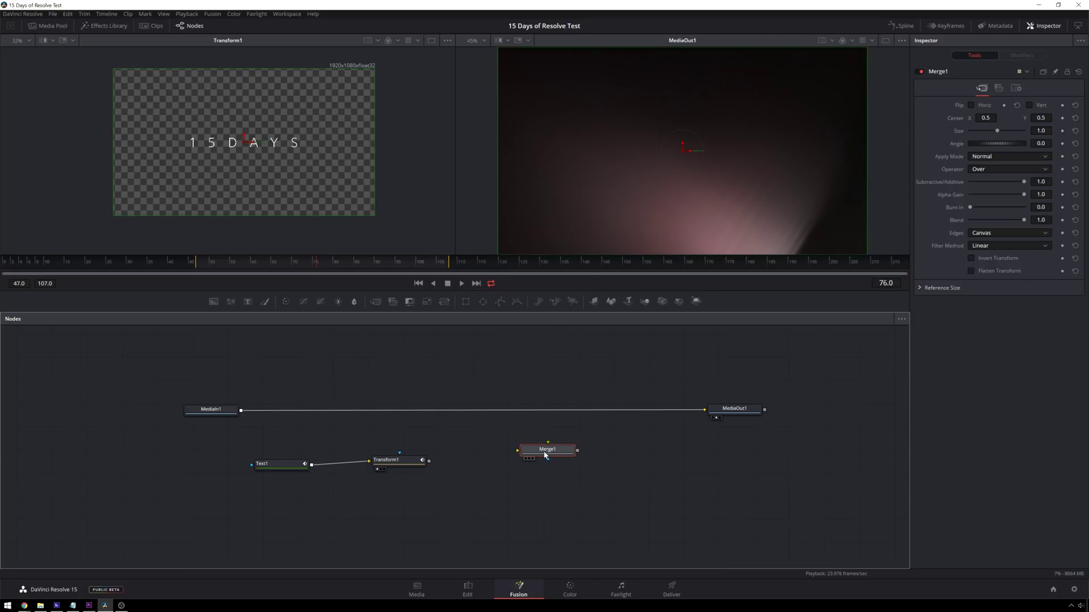
drag(544, 455, 521, 413)
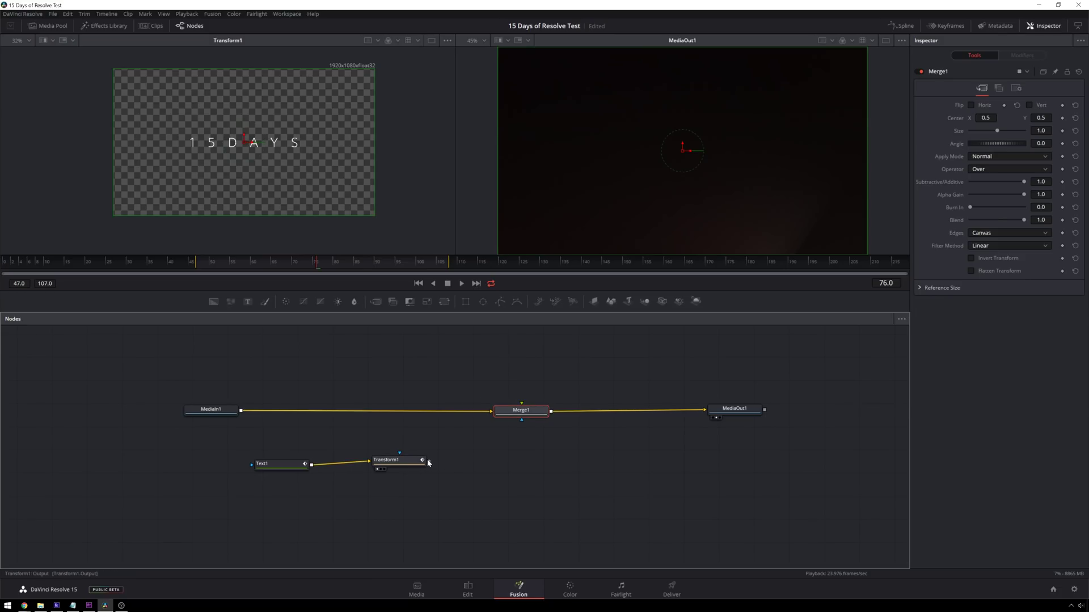
drag(429, 461, 512, 416)
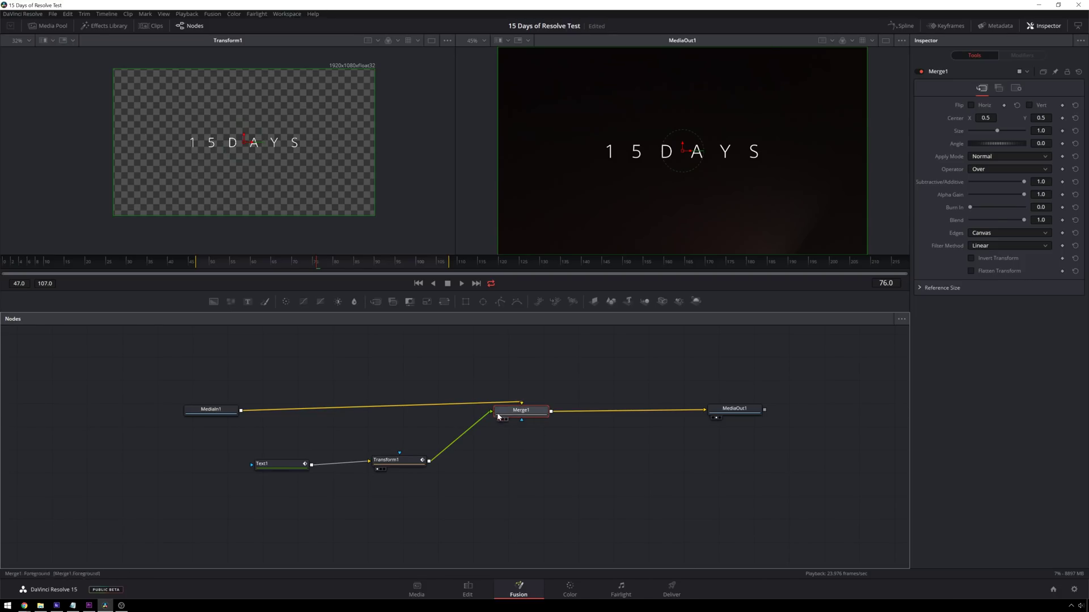
key(space)
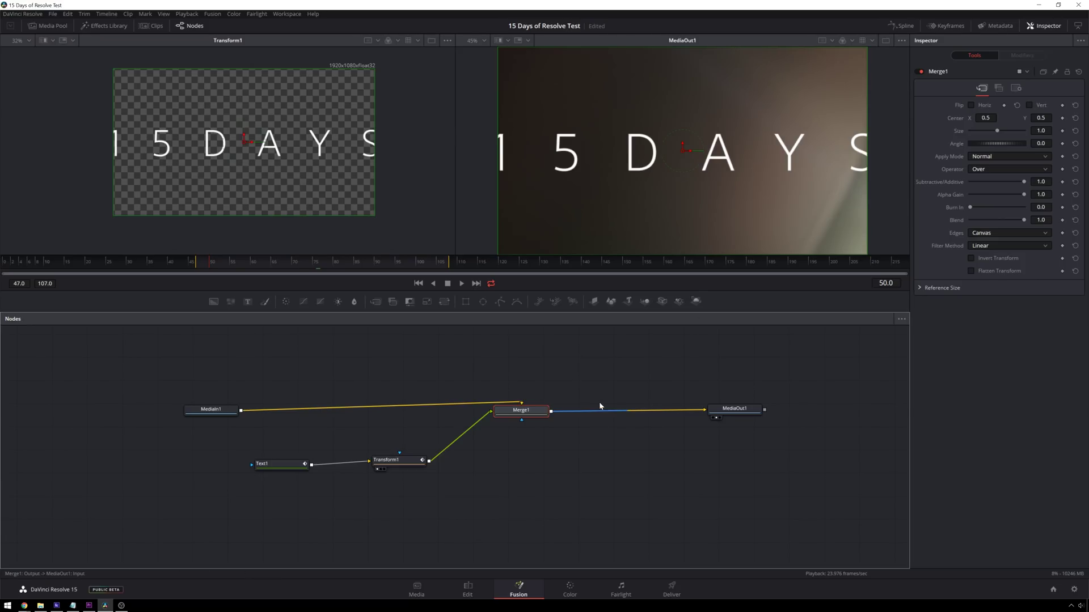
click(569, 468)
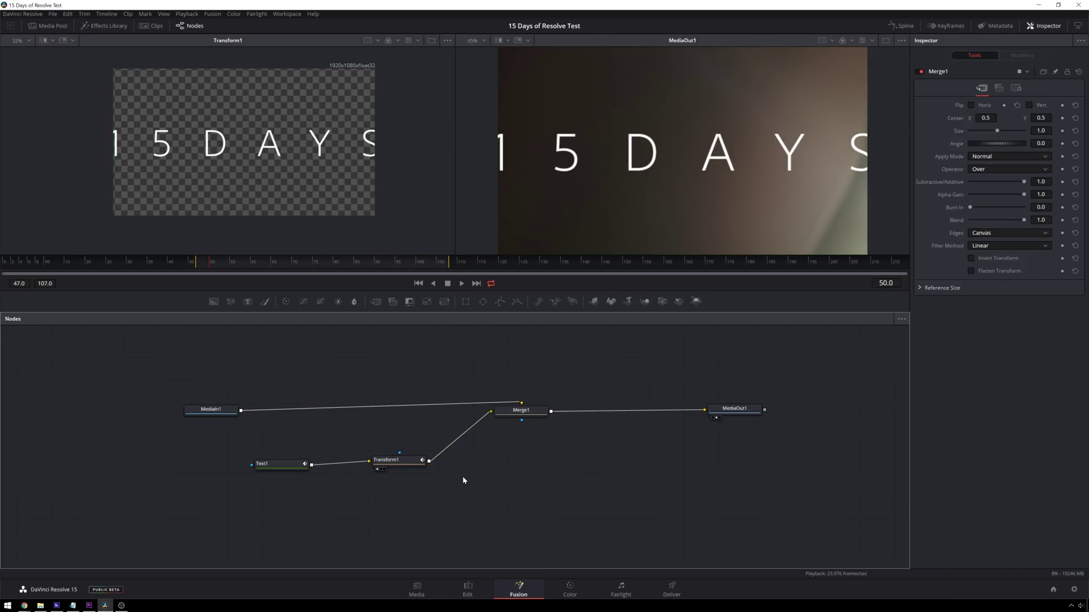
- In Transform1's Settings, set Use GPU to Disable, check Motion Blur, and preview the animation
click(405, 467)
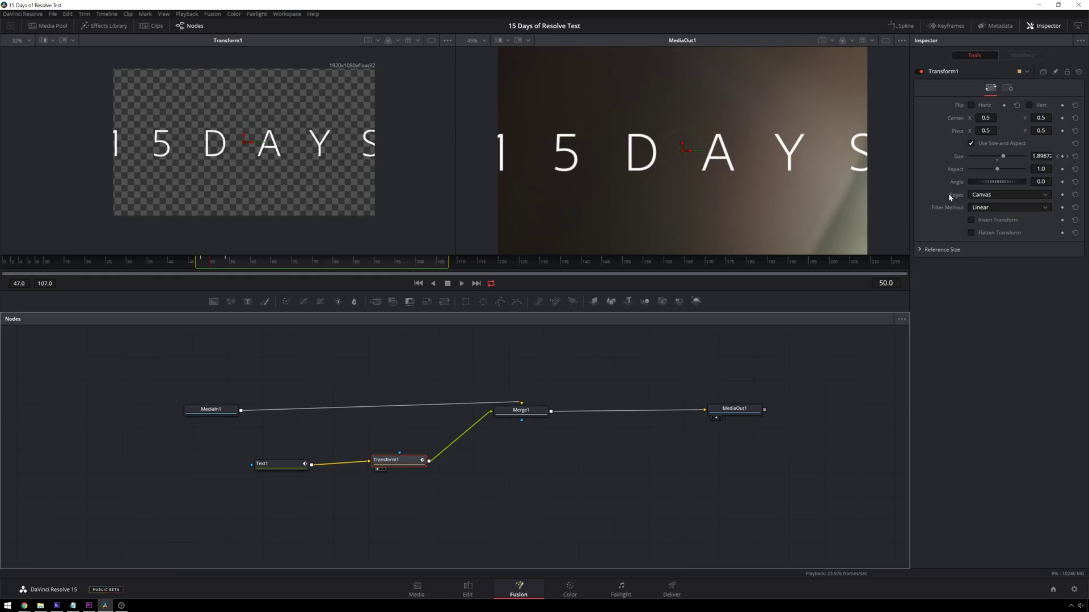
click(1008, 89)
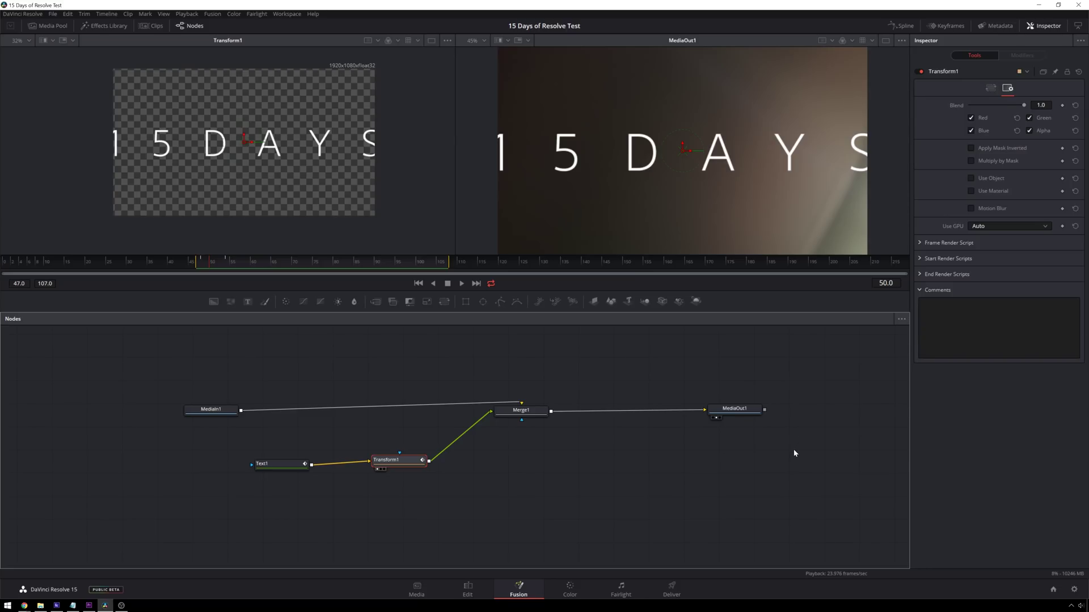
click(1005, 225)
click(1005, 235)
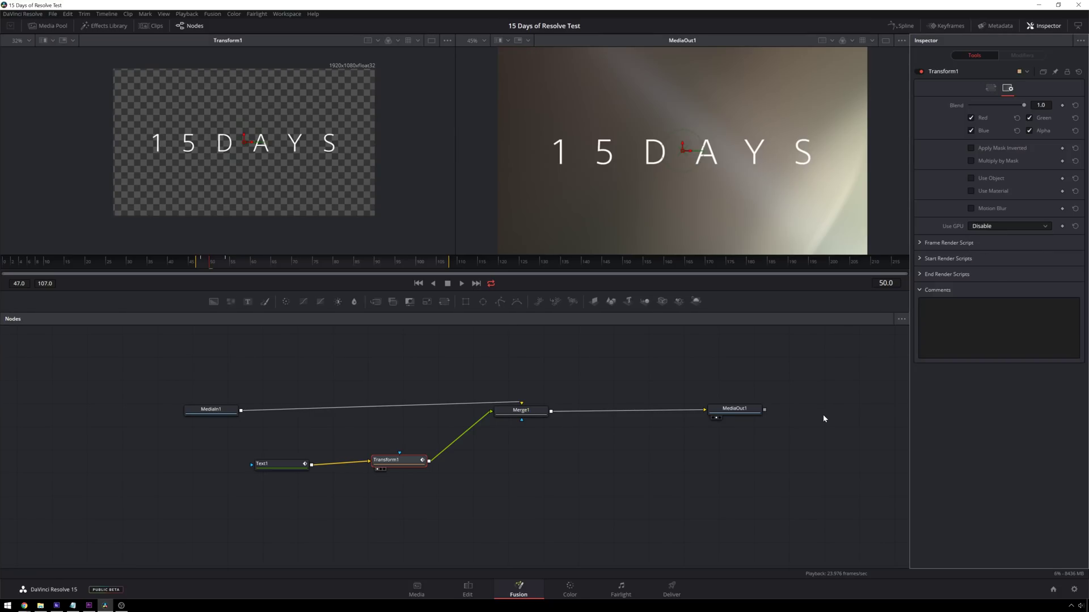
click(971, 208)
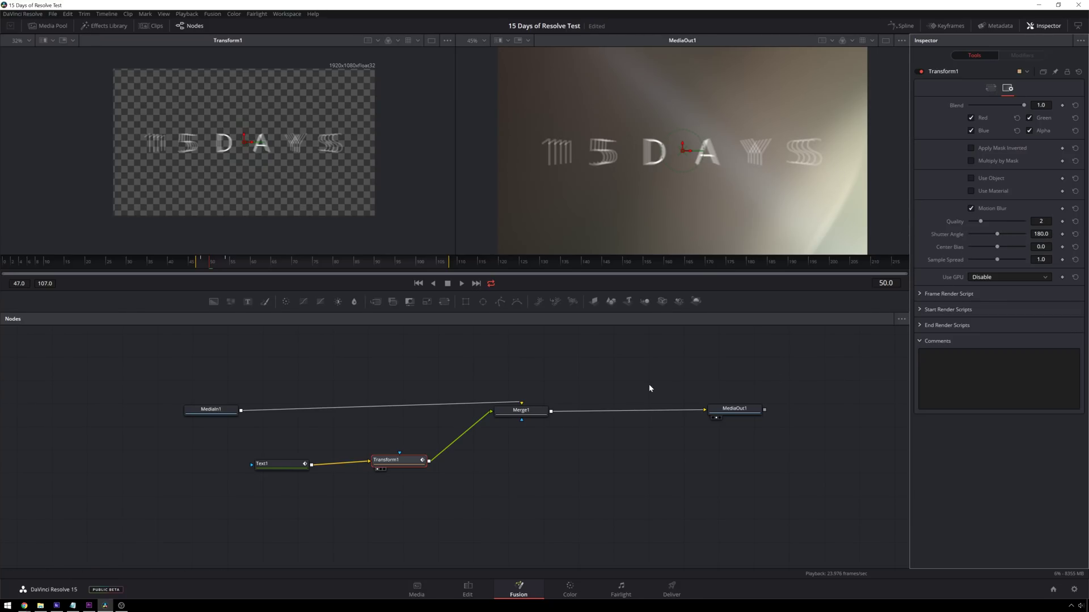
key(space)
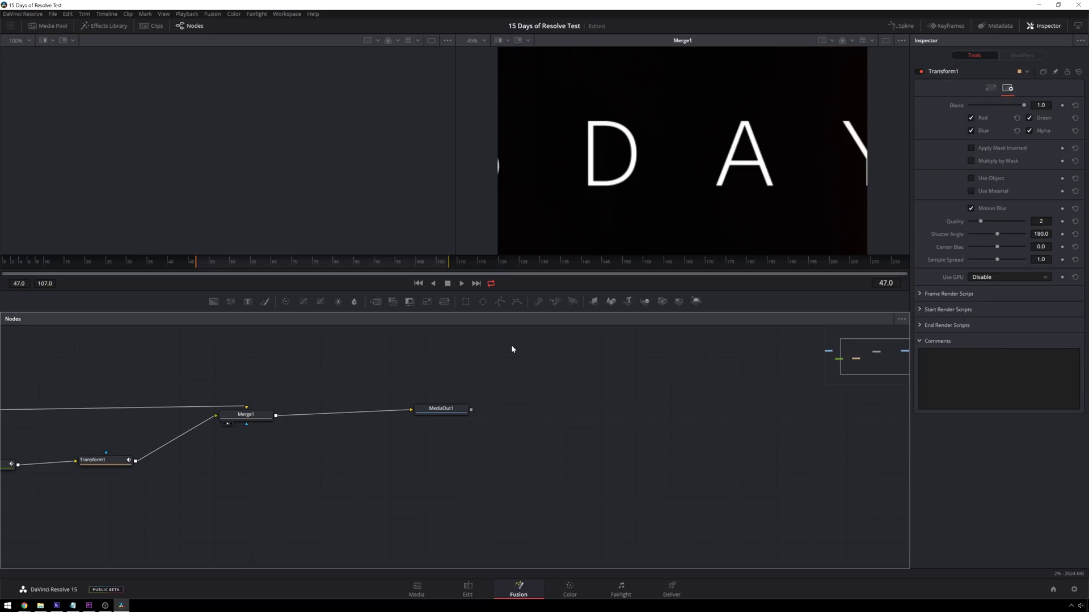
- Save the project, set Motion Blur Quality to 8, and preview the blurred title
key(ctrl+s)
key(space)
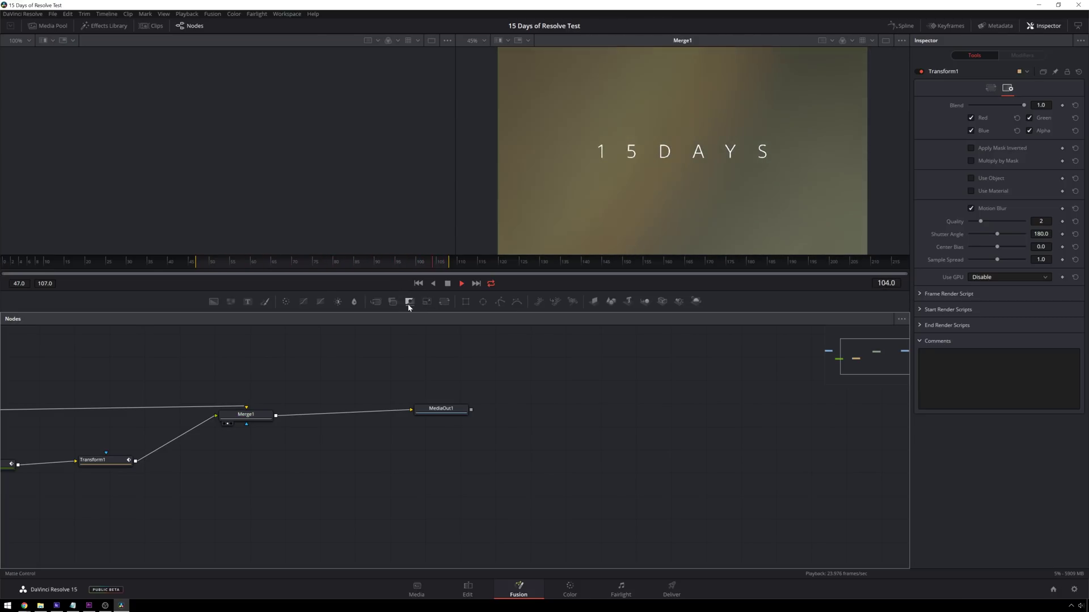
key(space)
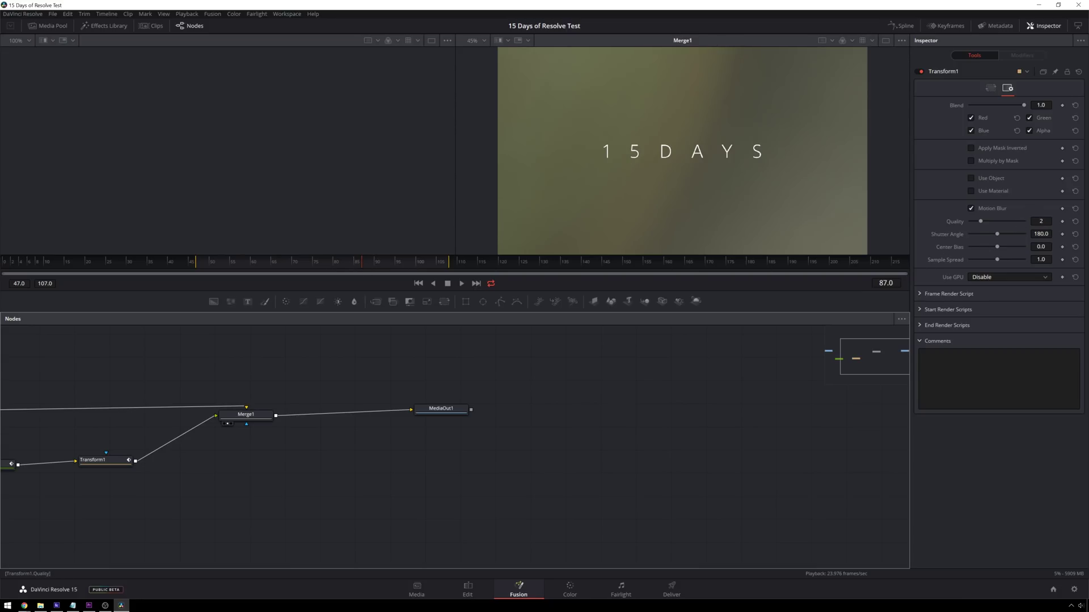
click(1041, 221)
text(8)
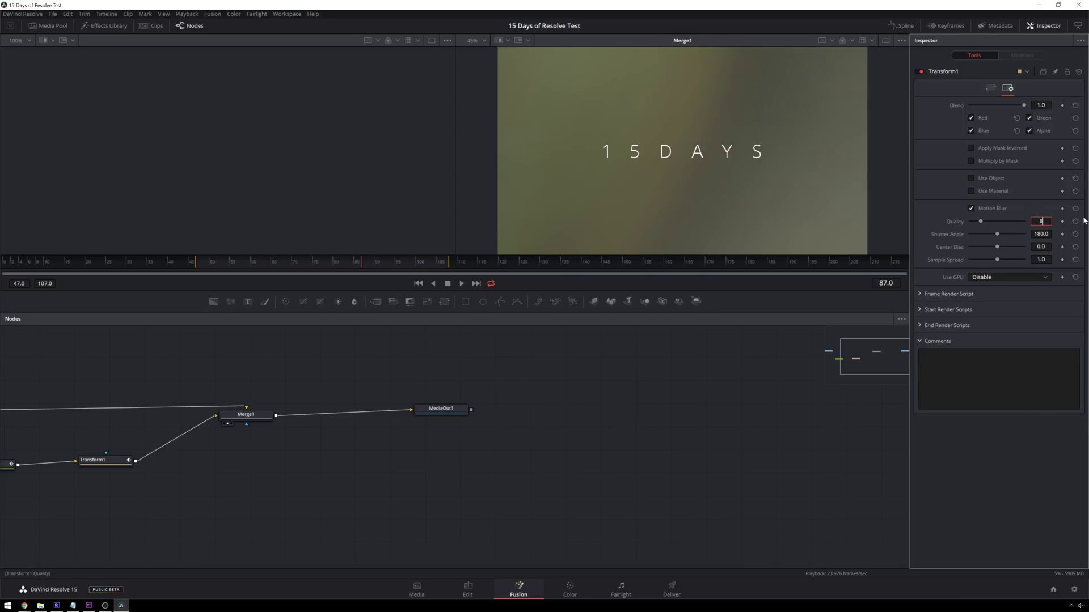
key(Return)
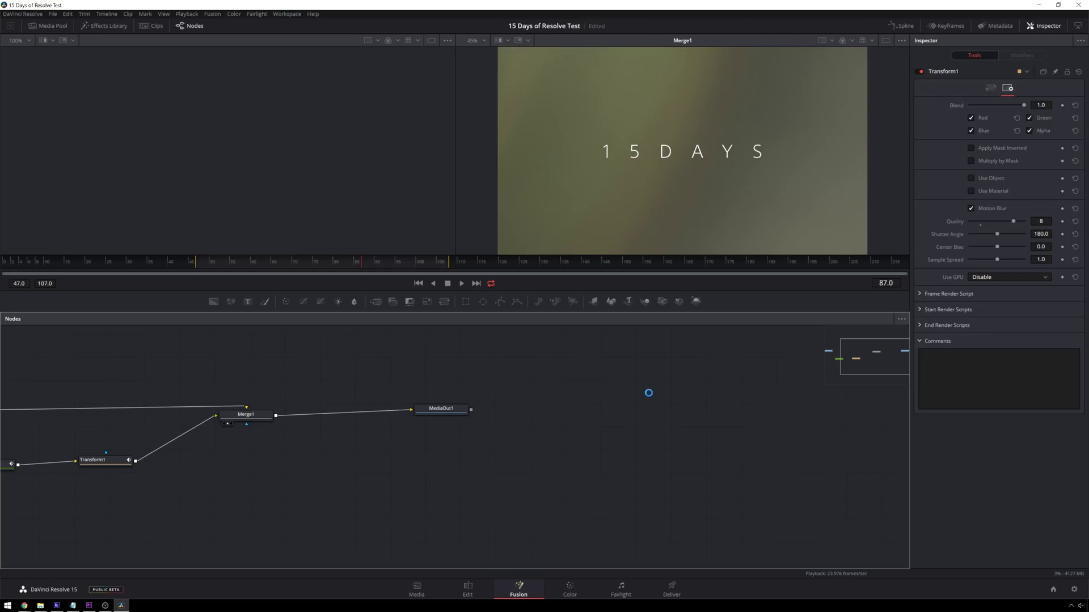
key(space)
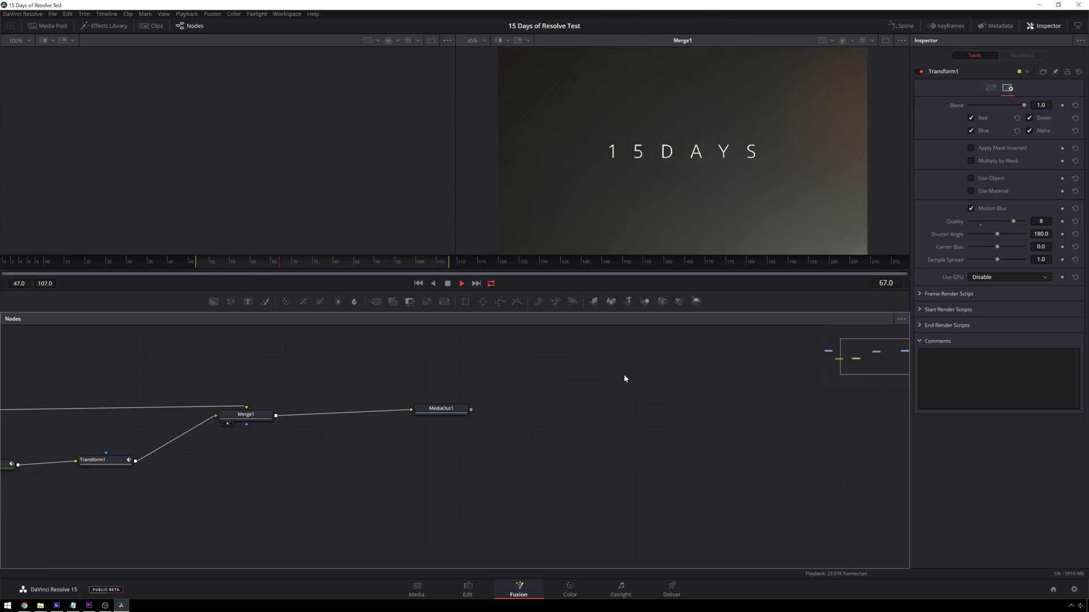
key(space)
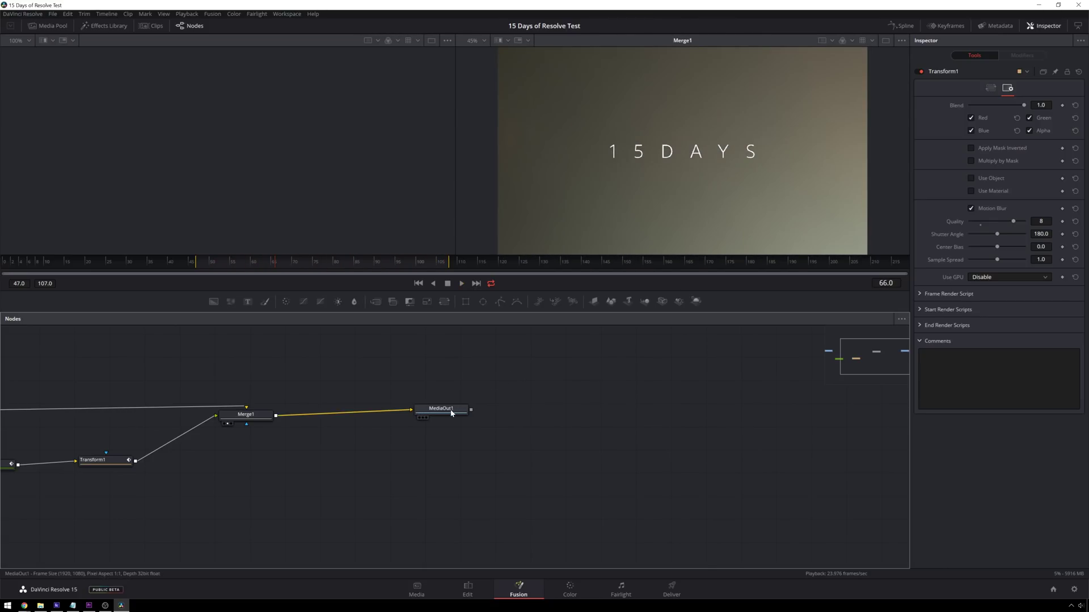
- Show the final MediaOut1 output in the viewer
click(451, 413)
key(2)
click(489, 417)
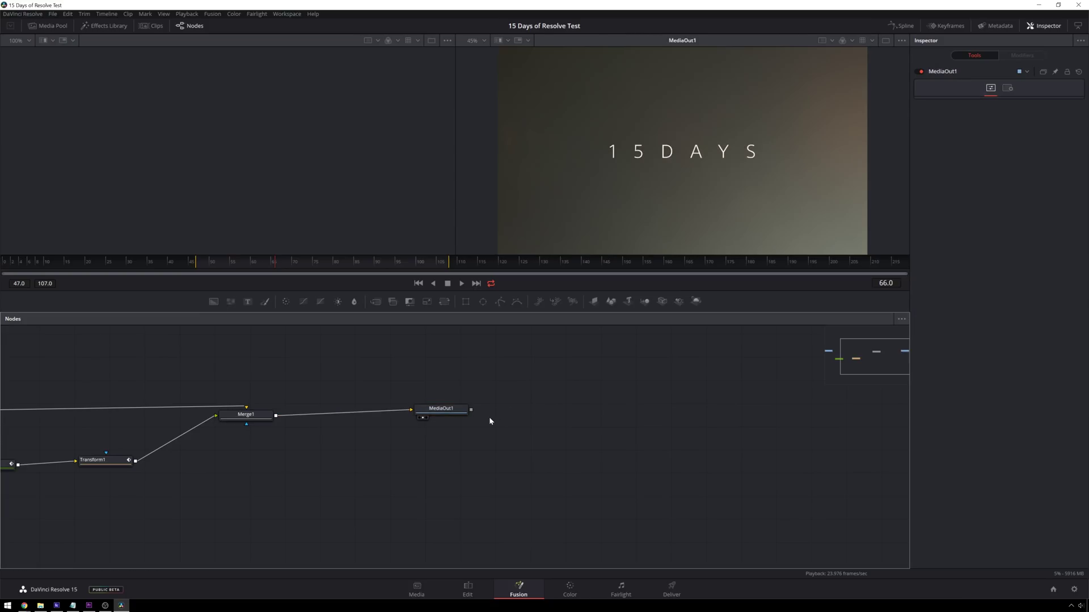
- On the Color page, raise contrast to 1.230 and add Lens Reflections on a new serial node
click(584, 587)
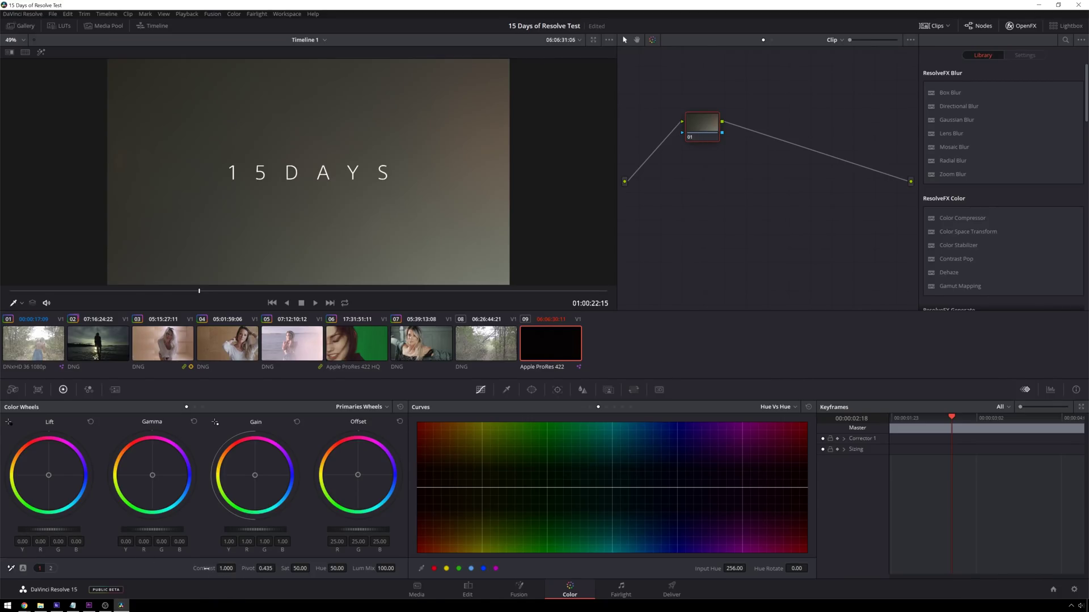
drag(238, 567, 311, 567)
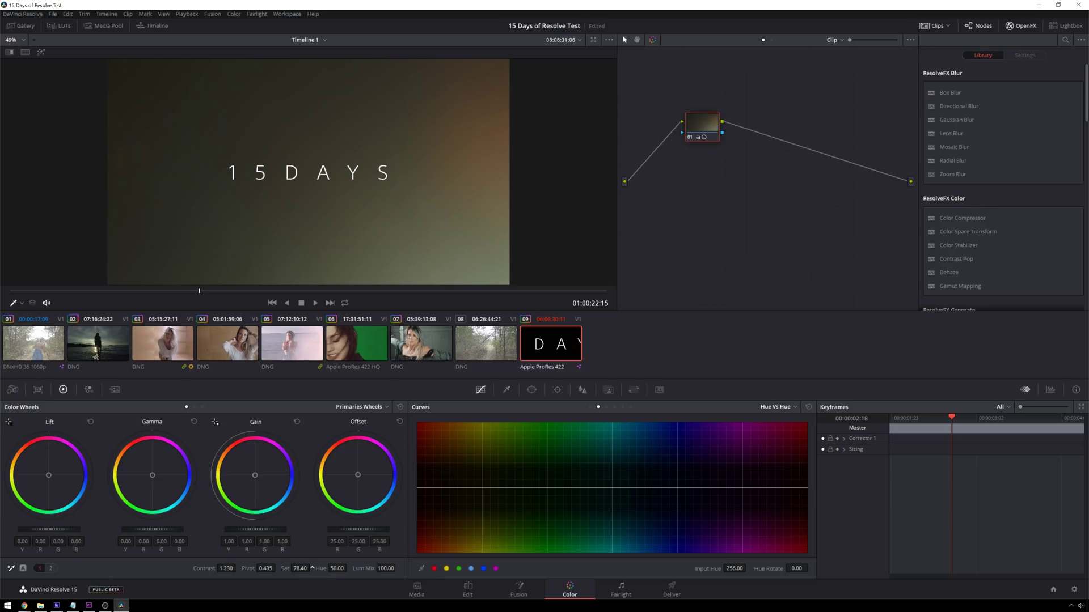
key(alt+s)
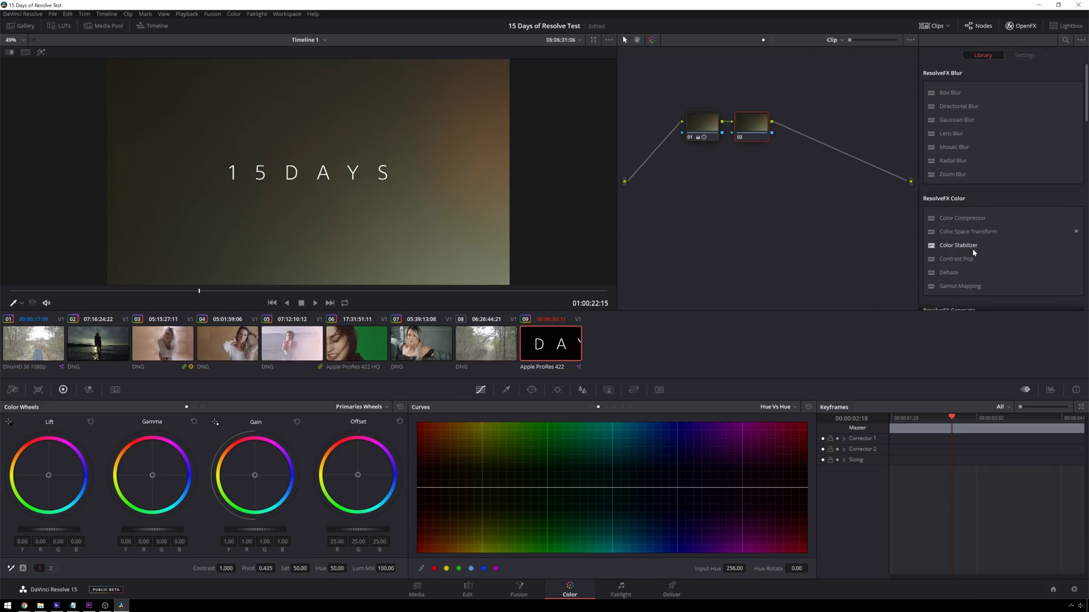
scroll(967, 245, down, 3)
drag(964, 256, 749, 129)
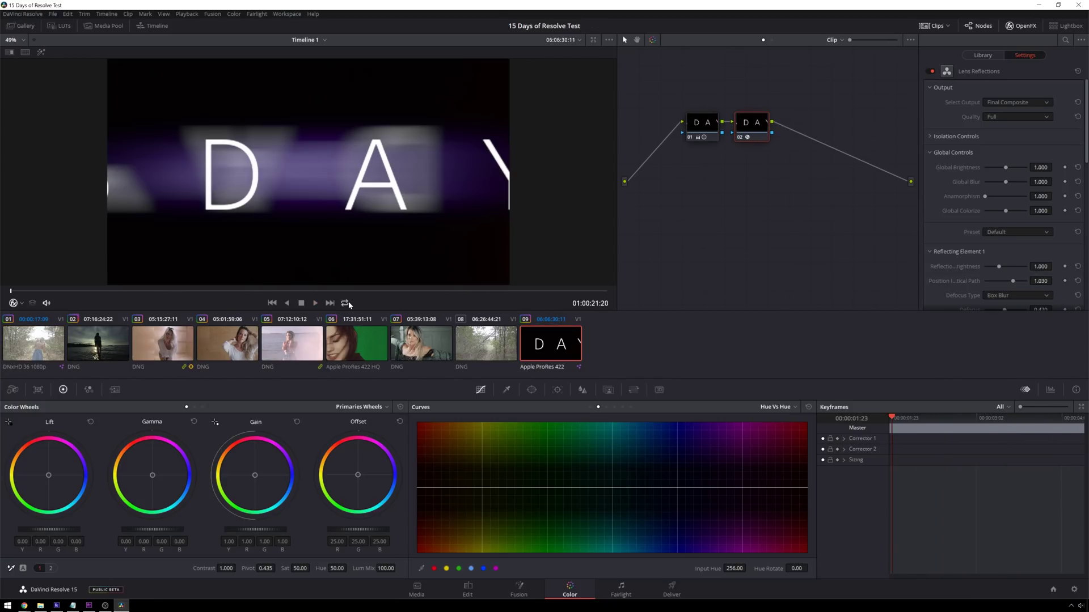
- Loop-play the graded title clip, then go to the Deliver page
click(345, 303)
key(space)
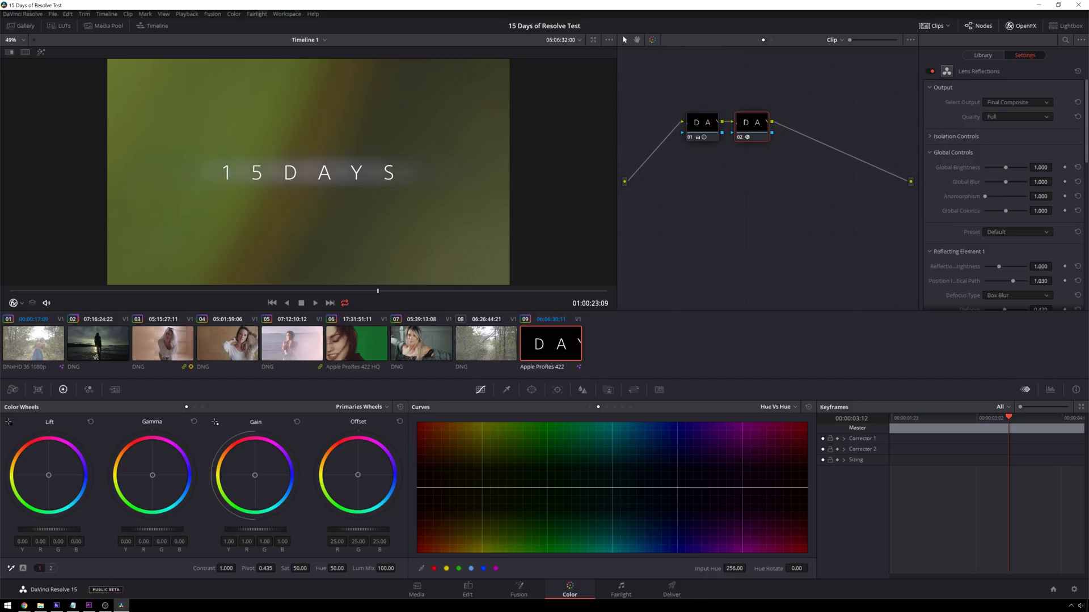
click(671, 590)
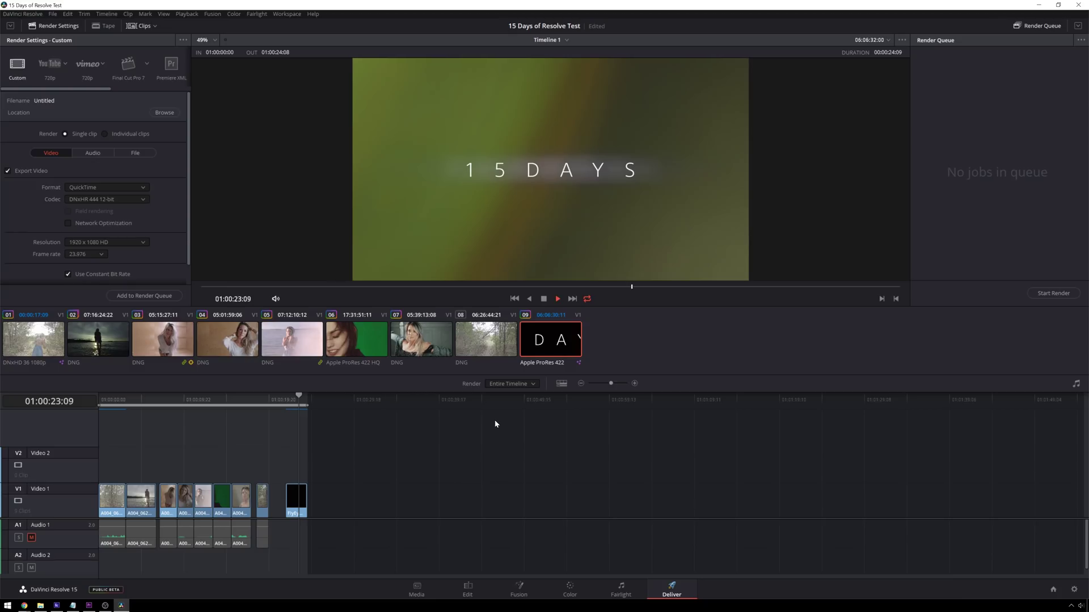
- Stop playback, scrub the end of the title clip, and return to the Fusion page
click(299, 399)
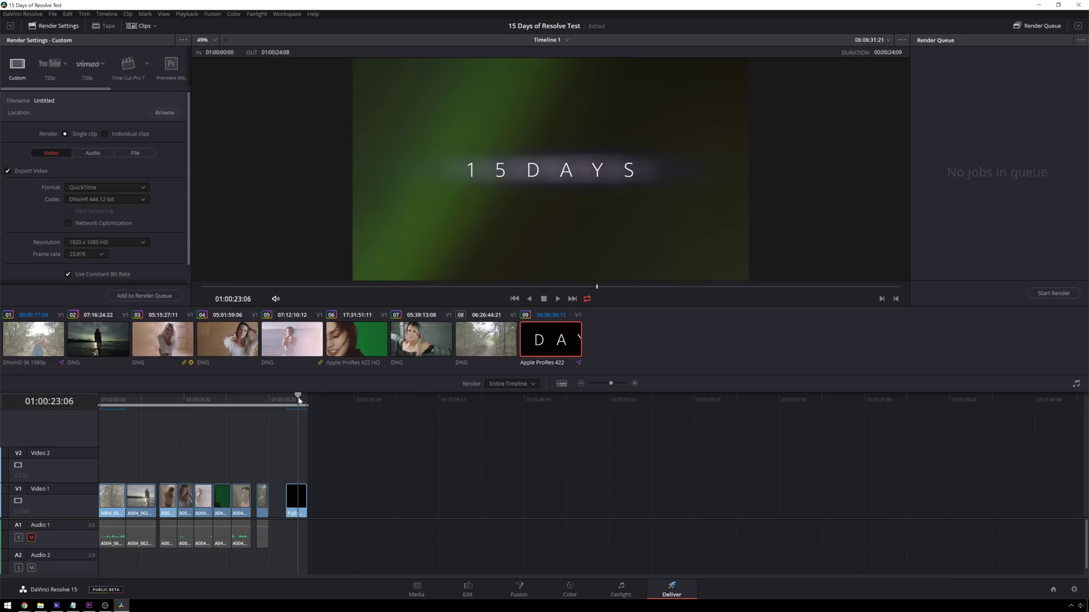
drag(300, 401, 305, 404)
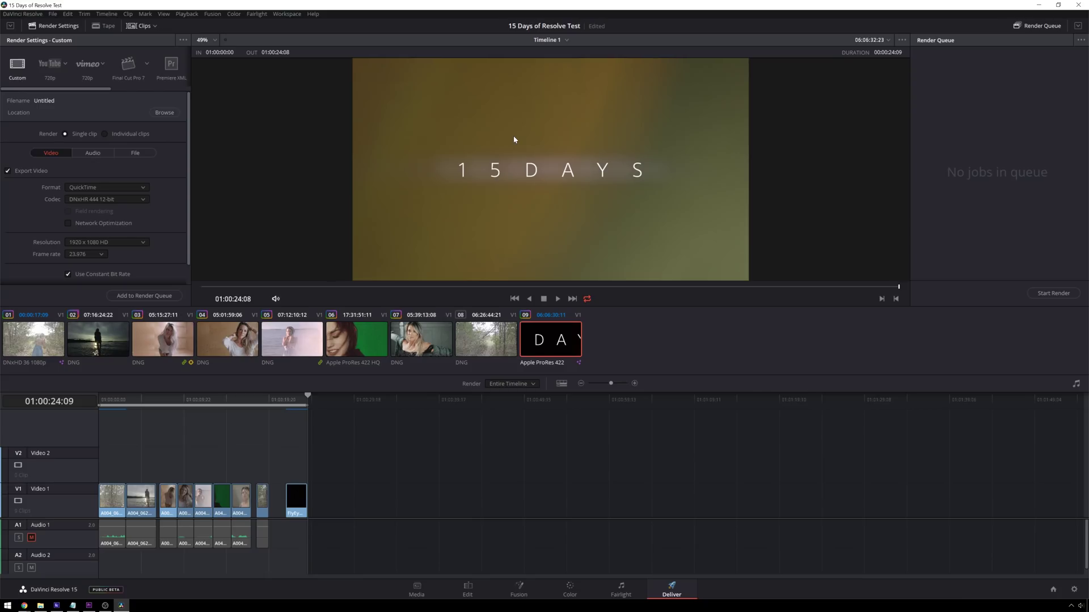
click(518, 589)
scroll(282, 401, down, 3)
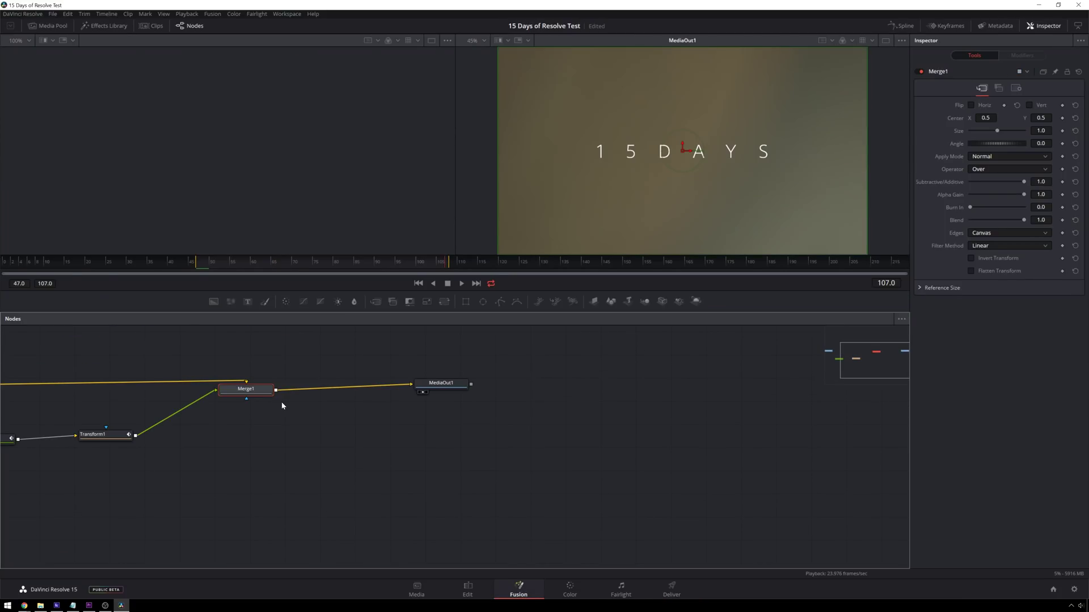
drag(270, 421, 490, 398)
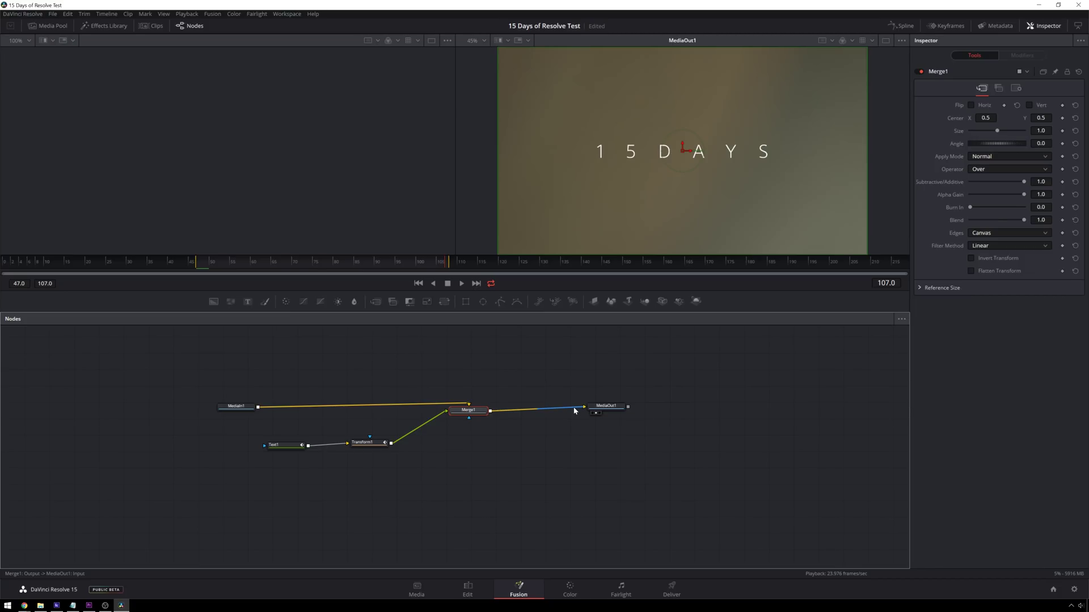
click(652, 434)
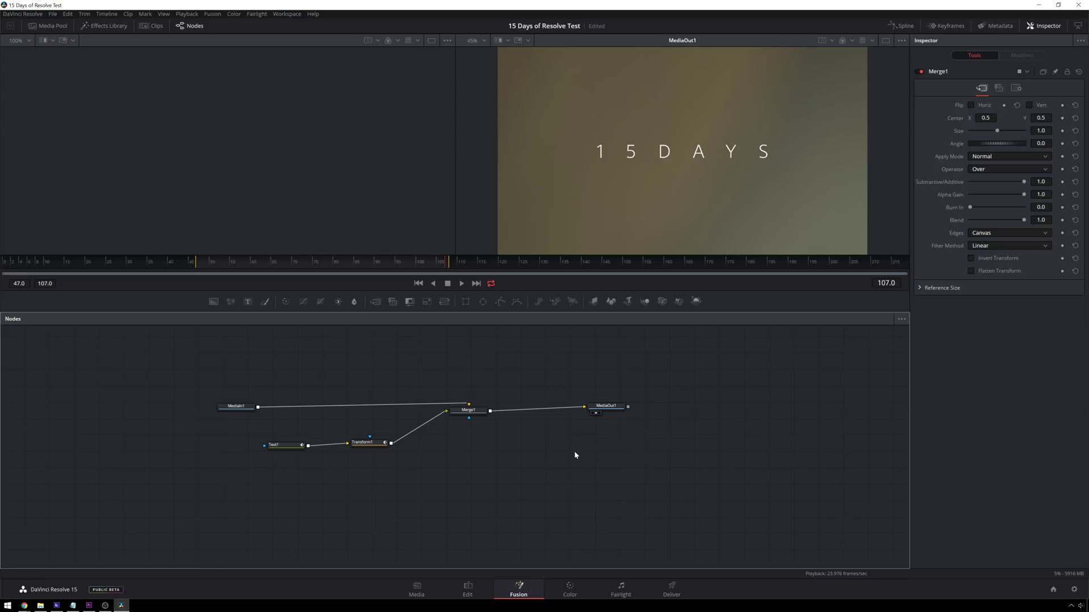
key(shift+space)
key(Escape)
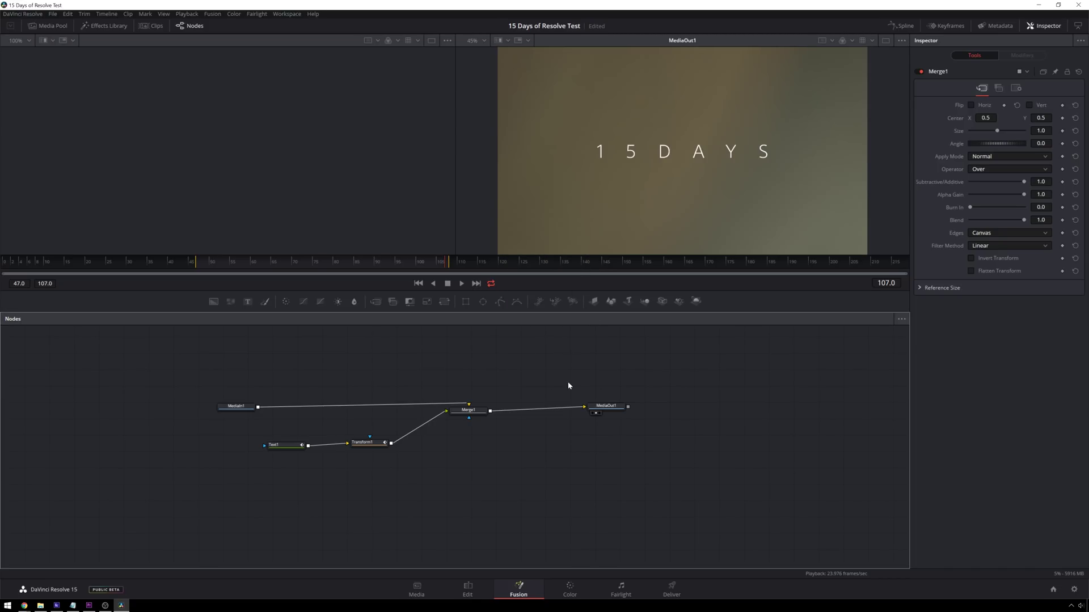